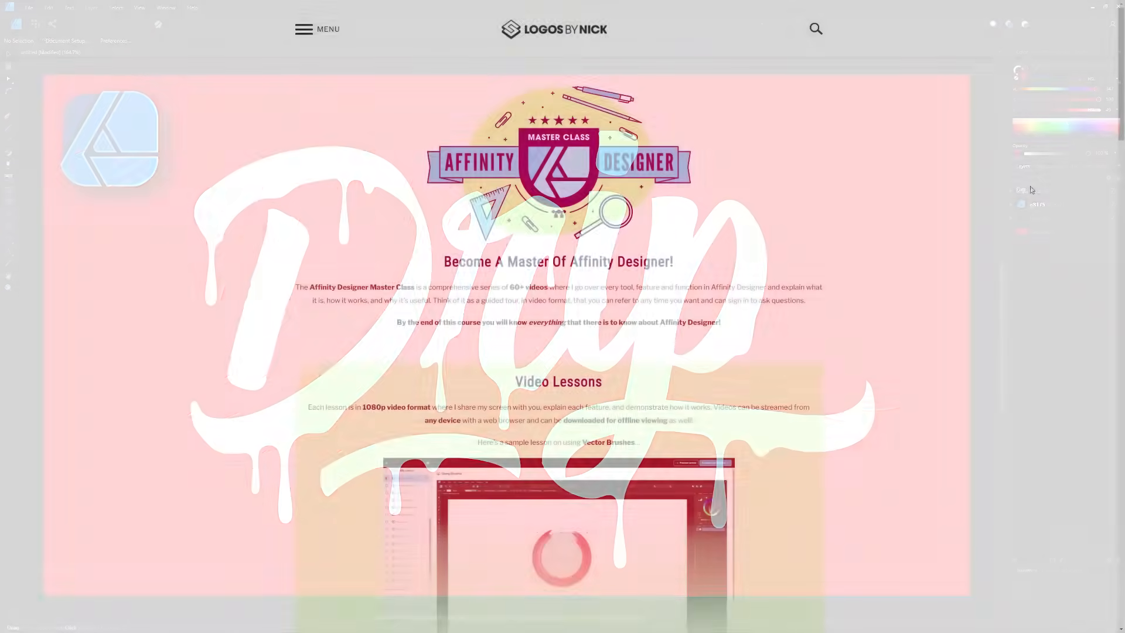
scroll(1030, 185, down, 8)
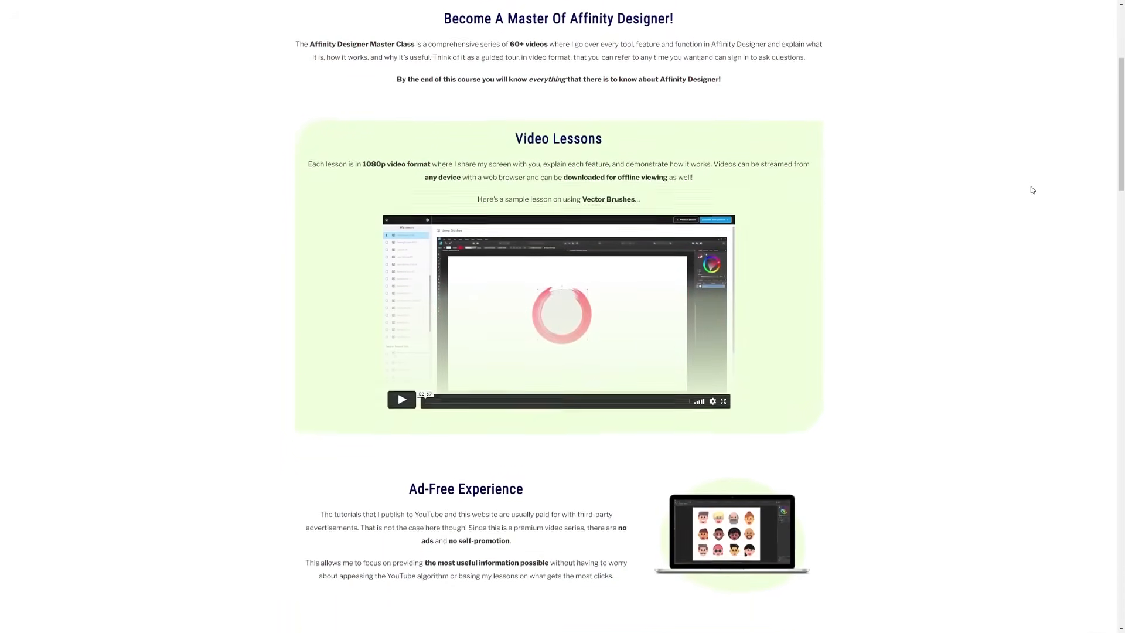
scroll(1031, 190, down, 5)
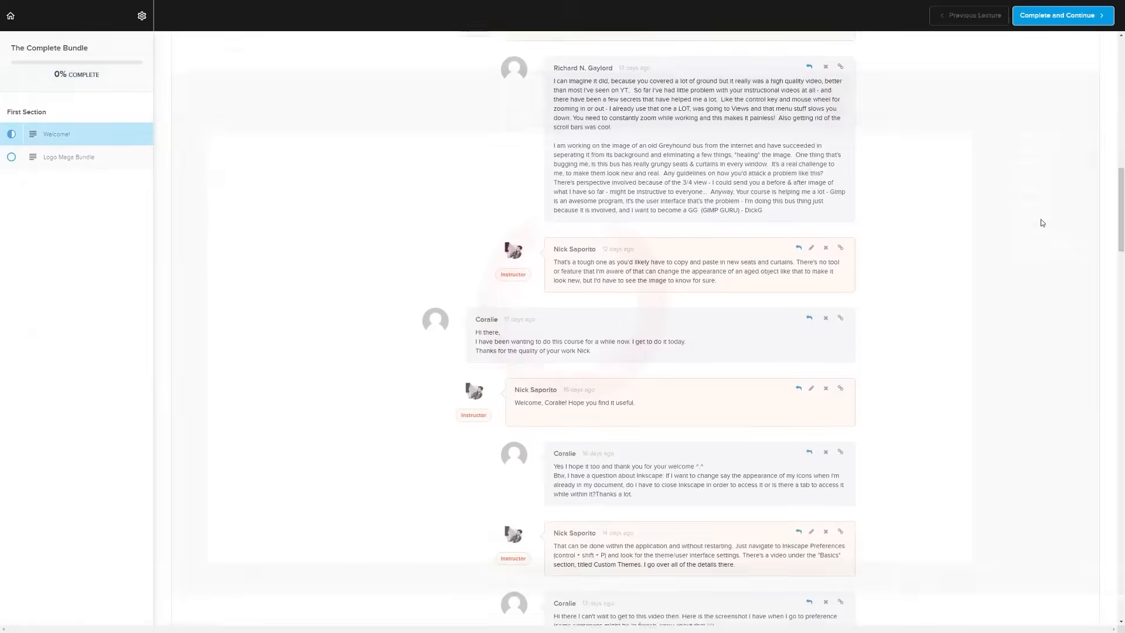
scroll(1042, 221, down, 2)
scroll(1042, 222, down, 8)
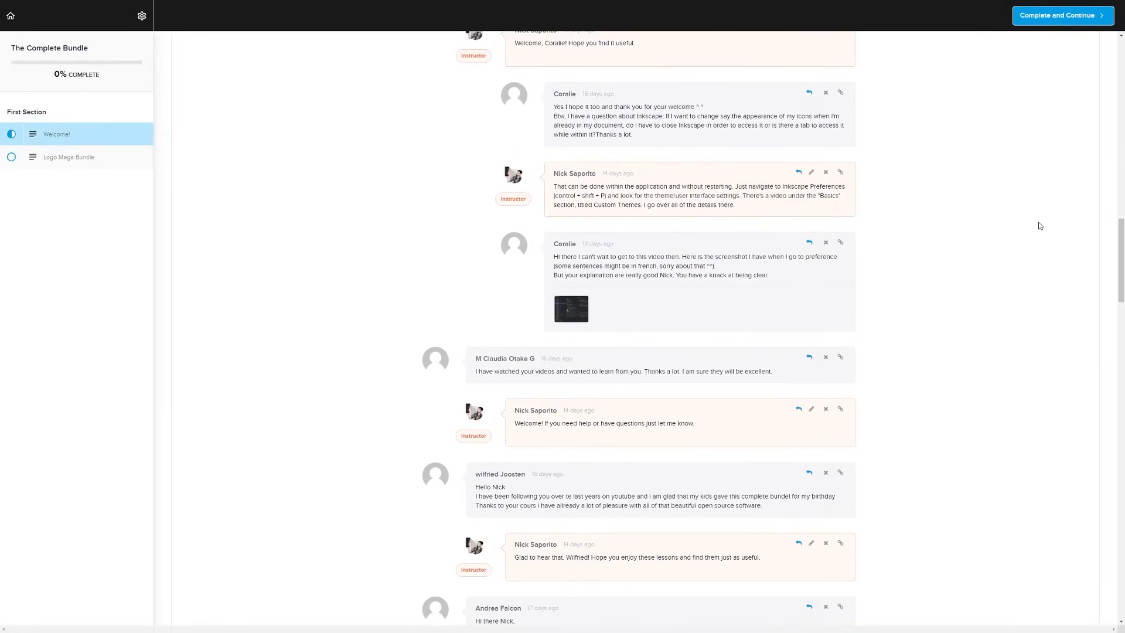
scroll(1038, 225, down, 5)
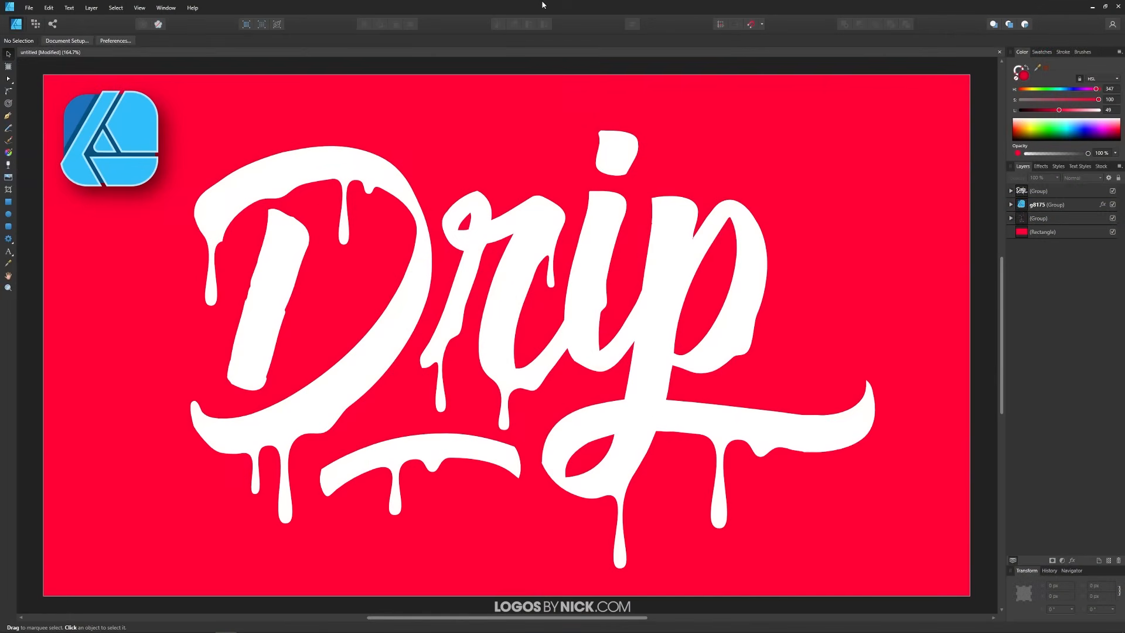
Create a new blank document and add the artistic text "Drip" to the page.
key(ctrl+n)
click(721, 455)
click(9, 253)
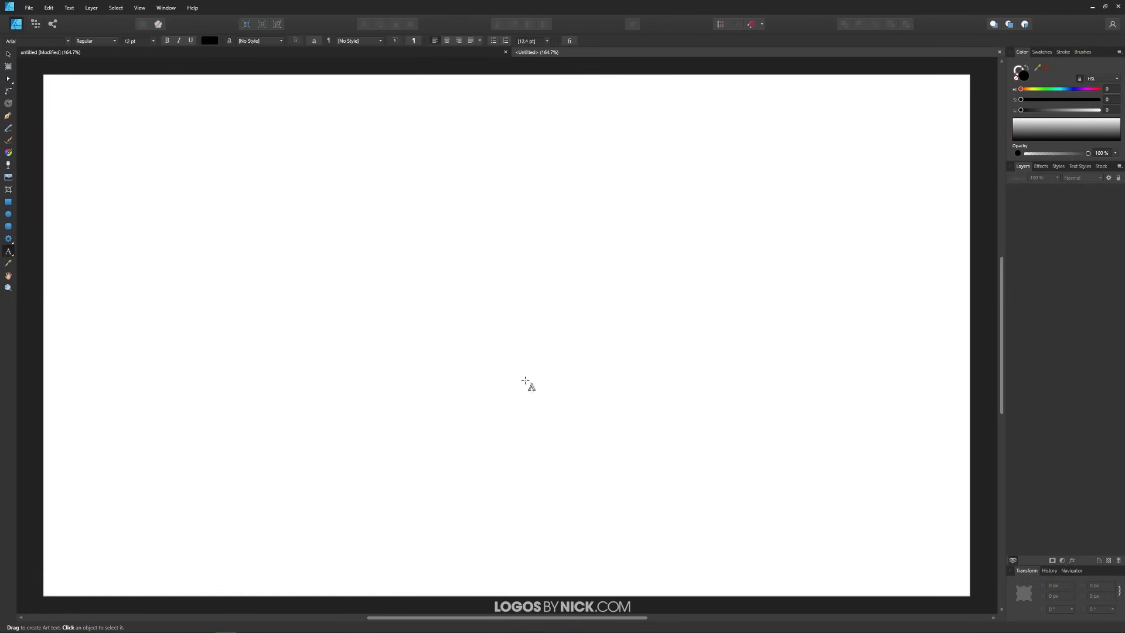
click(341, 269)
text(Drip)
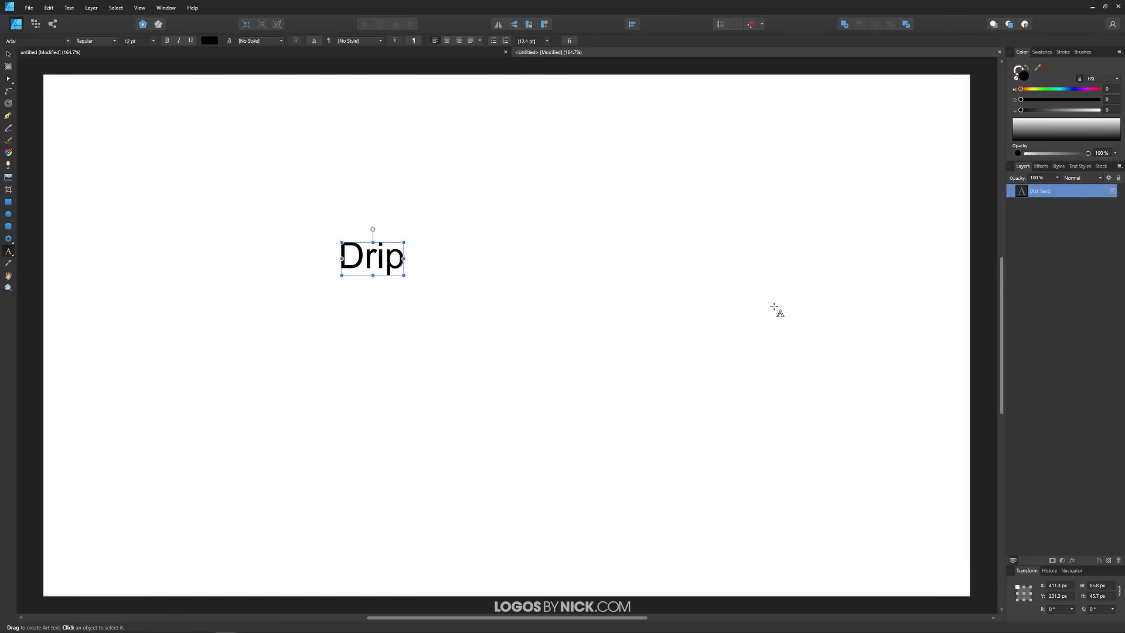
Change the font of the whole word "Drip" to Ghost Type.
double_click(378, 258)
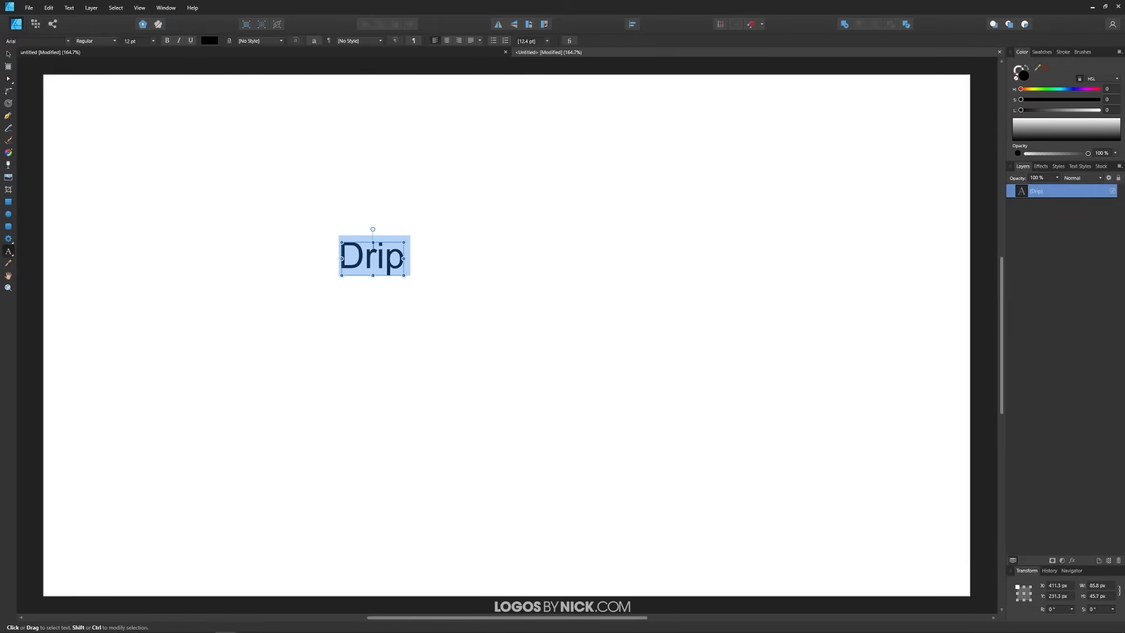
click(34, 41)
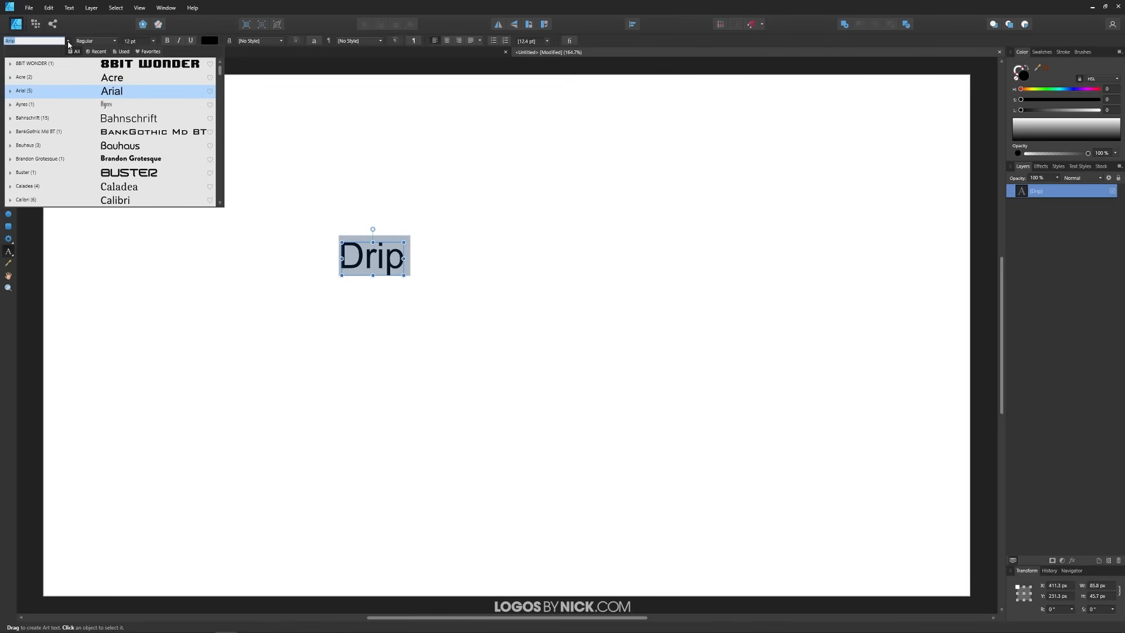
text(gh)
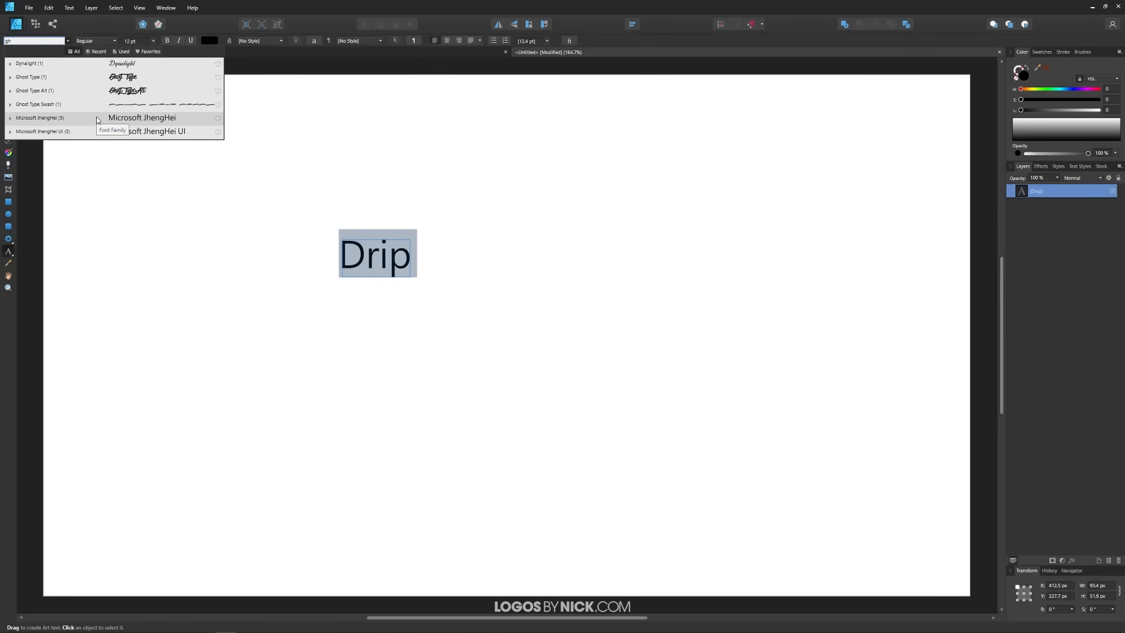
click(97, 77)
scroll(368, 250, up, 5)
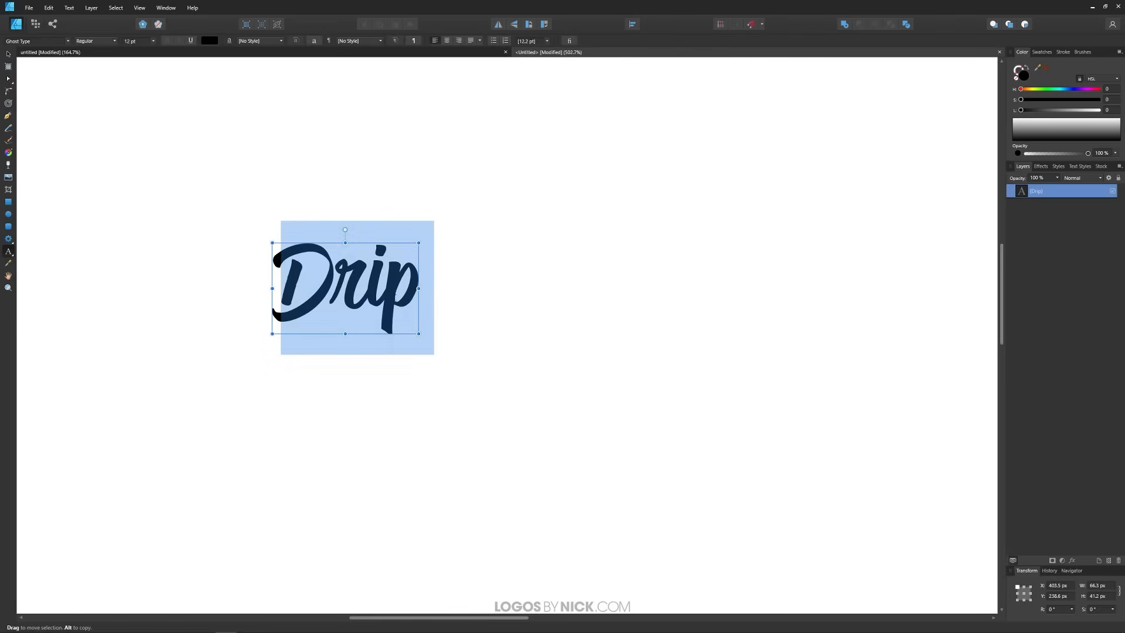
Set only the final letter "p" in the Ghost Type Alt font to give it a swash tail.
key(Right)
key(shift+Left)
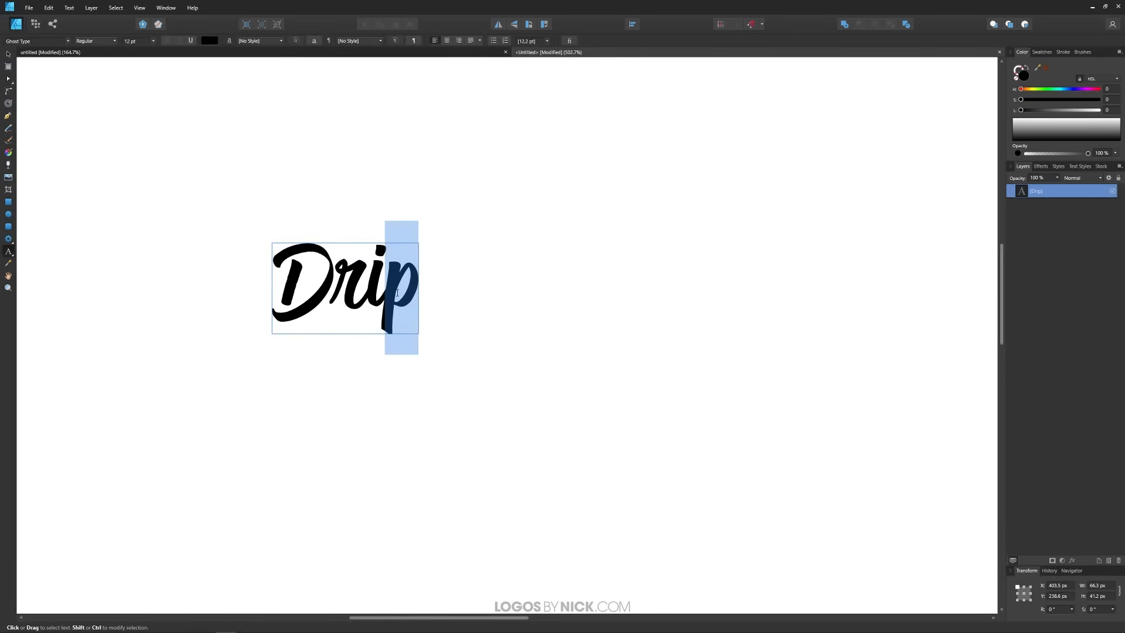
click(67, 43)
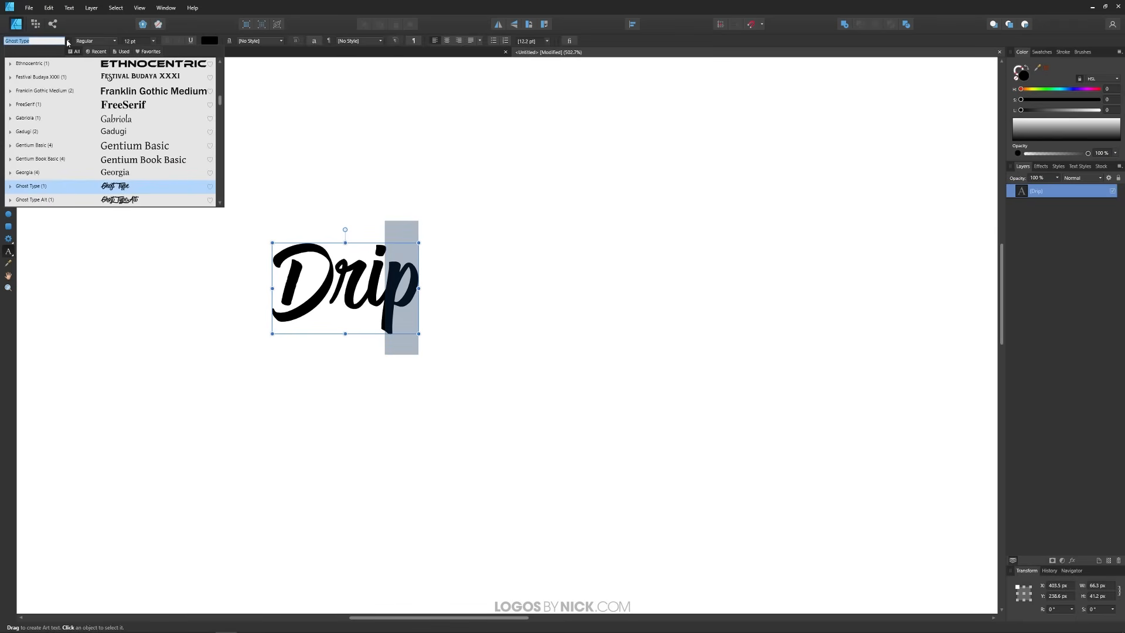
click(84, 201)
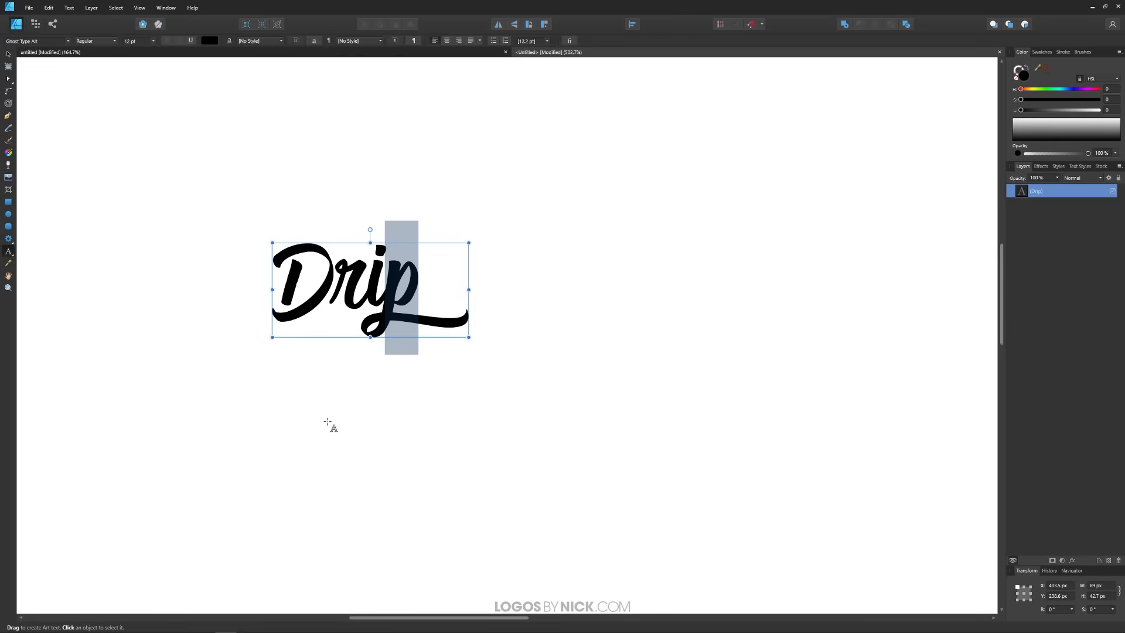
click(9, 54)
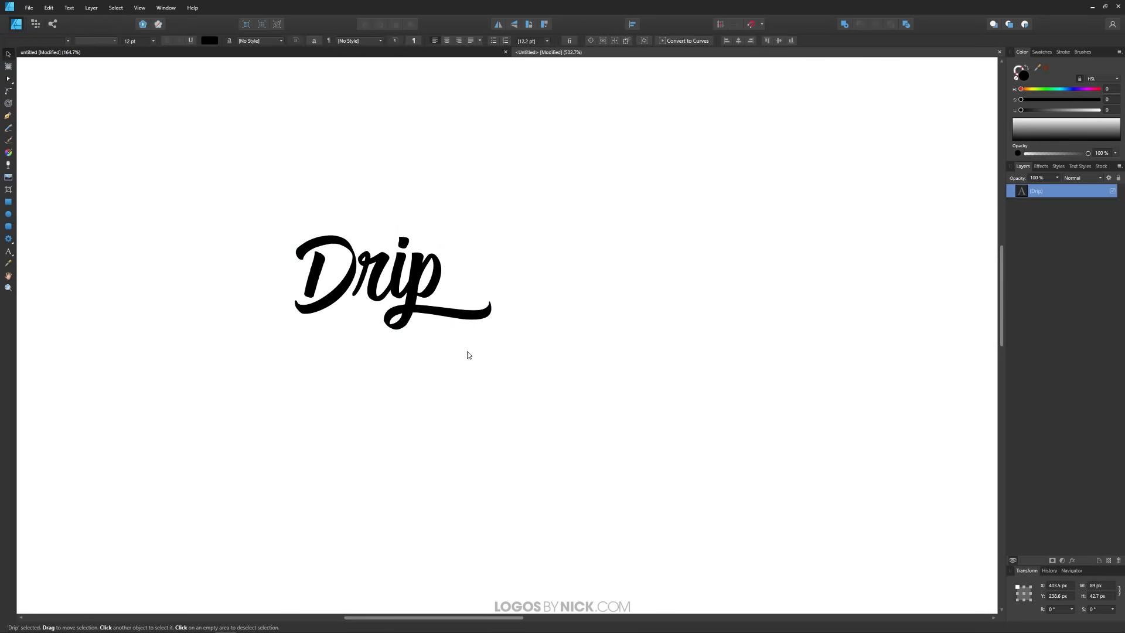
Enlarge the "Drip" text proportionally to about 809 × 388 px and move it to the middle of the page.
key(ctrl+0)
drag(400, 278, 961, 457)
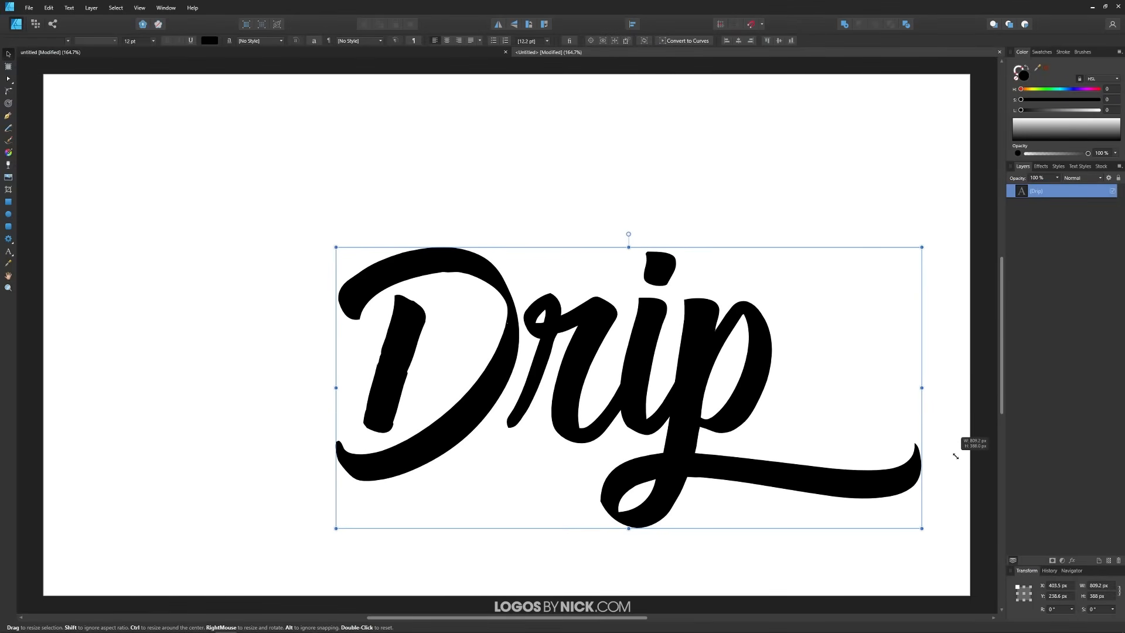
drag(729, 409, 604, 347)
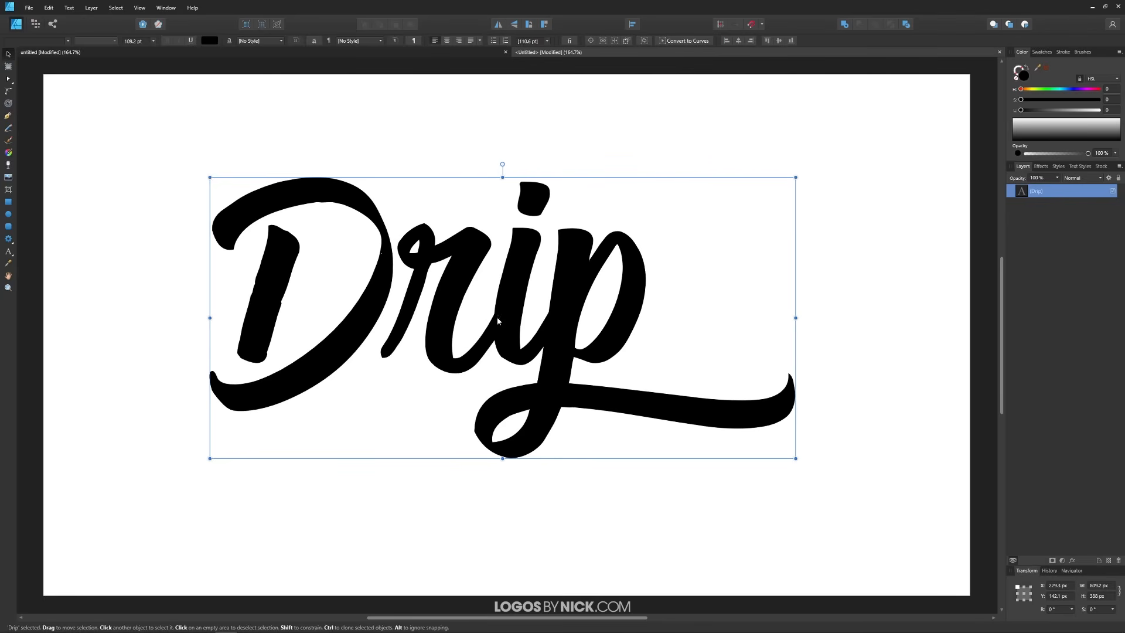
Convert the "Drip" text to curves and ungroup it into separate letter shapes.
click(685, 42)
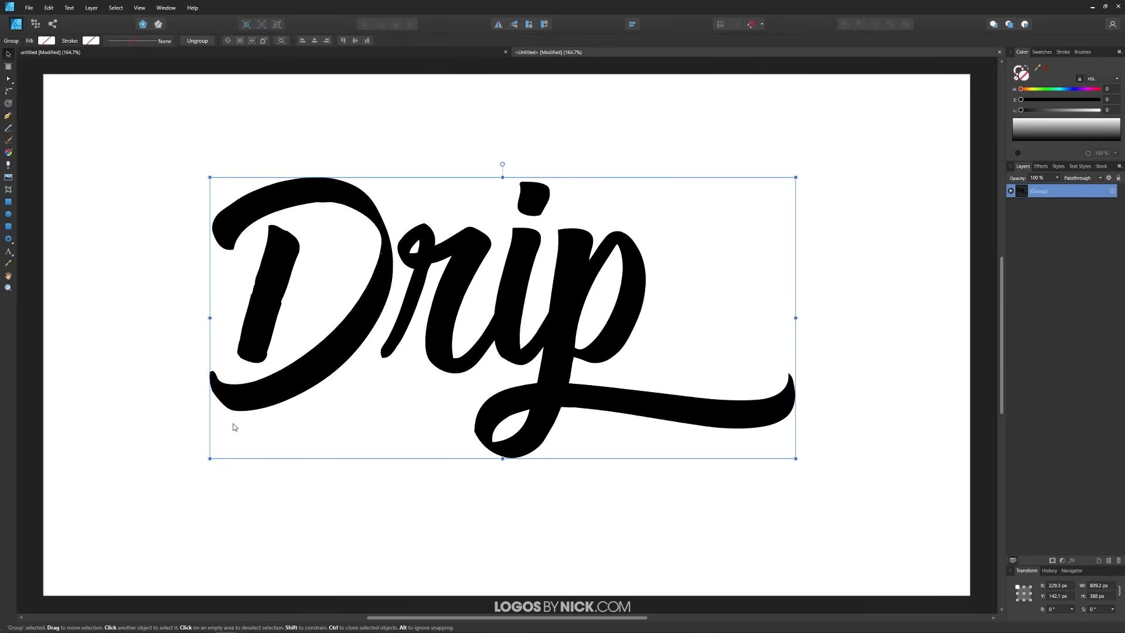
click(92, 9)
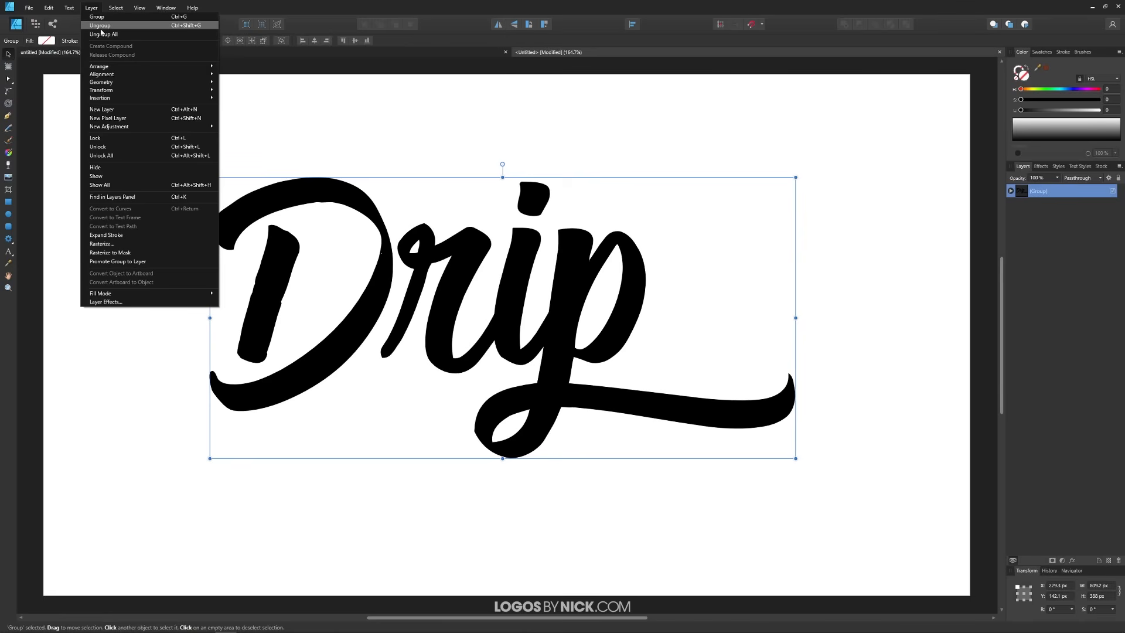
click(101, 31)
click(613, 111)
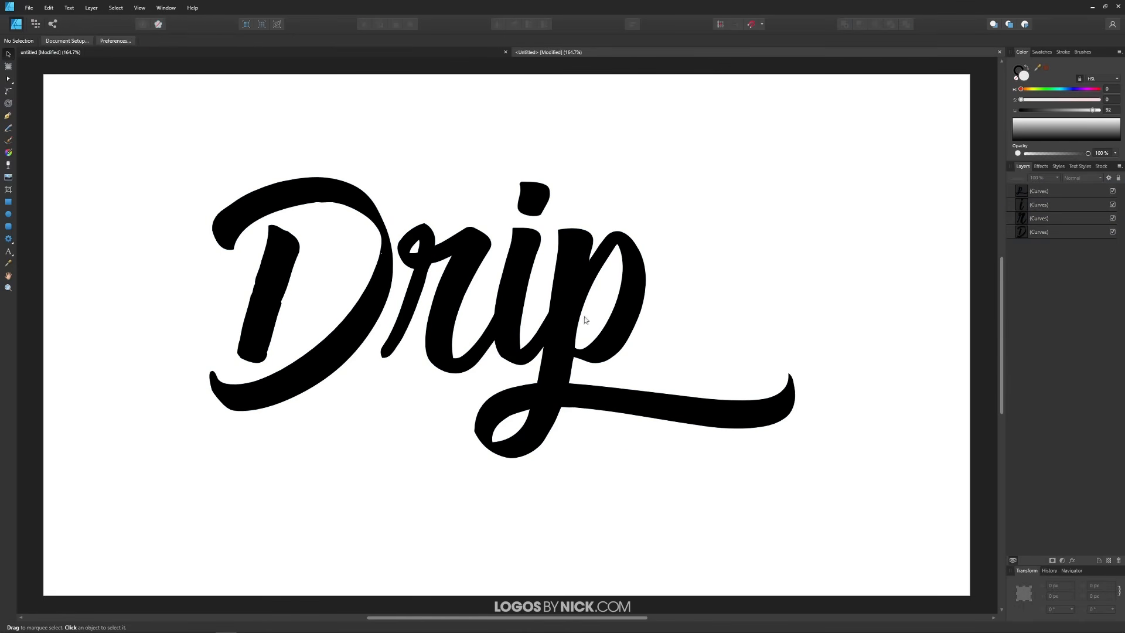
Select the letters p, i, r and D one by one to check that each is a separate object.
click(576, 279)
click(536, 279)
click(463, 266)
click(389, 275)
click(460, 267)
click(525, 260)
click(581, 278)
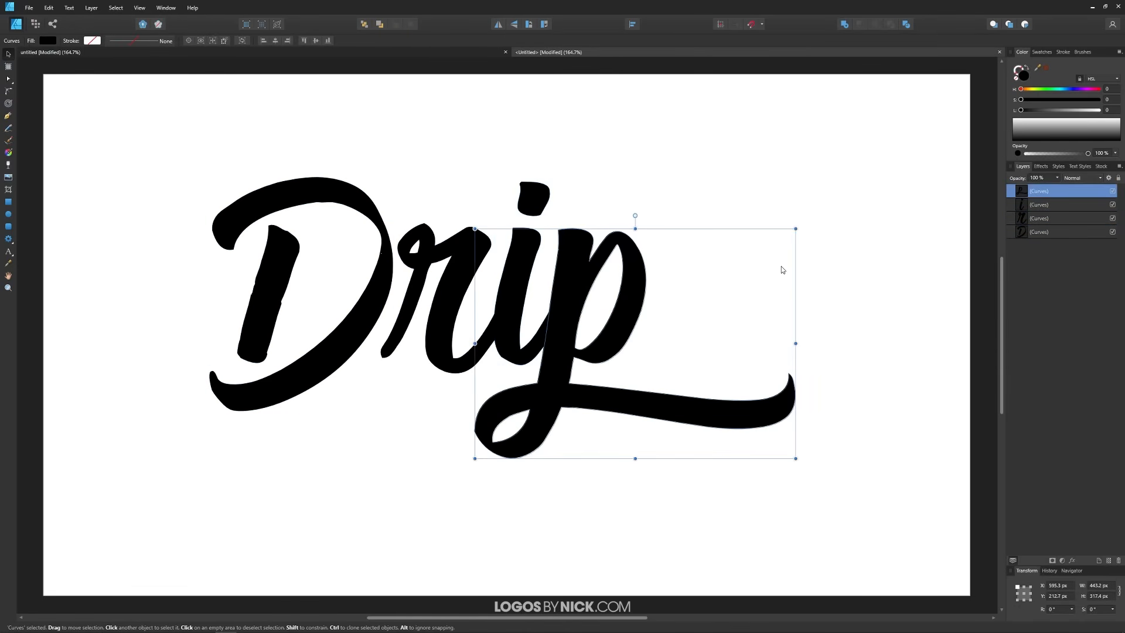
click(782, 266)
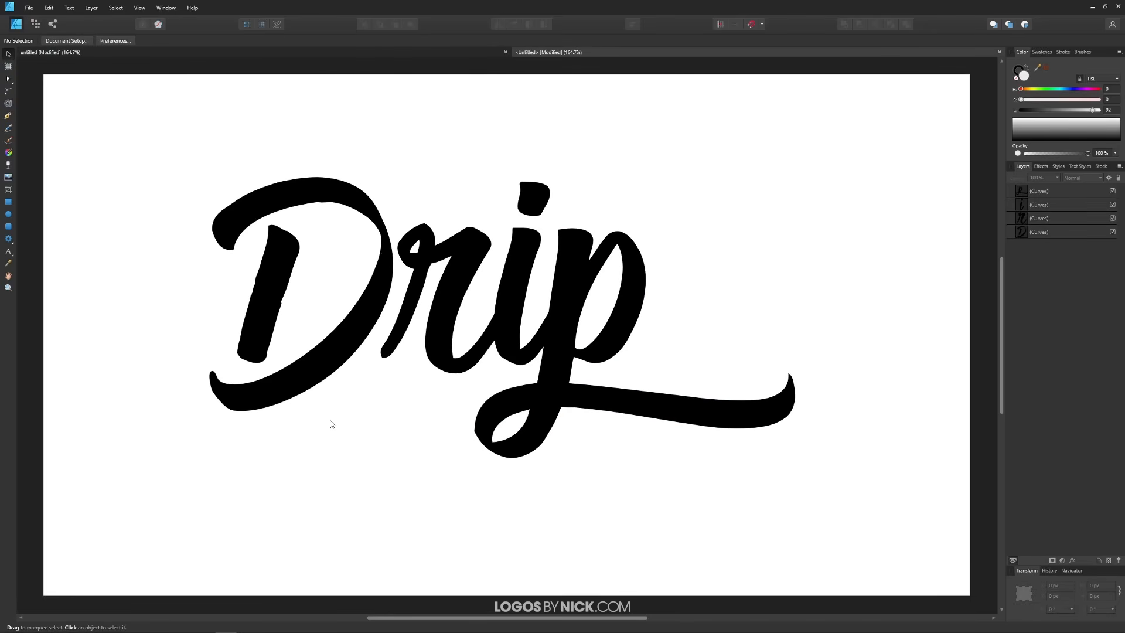
Pull an existing node on the lower edge of the letter D's bottom stroke straight down to form a long pointed drip.
click(360, 312)
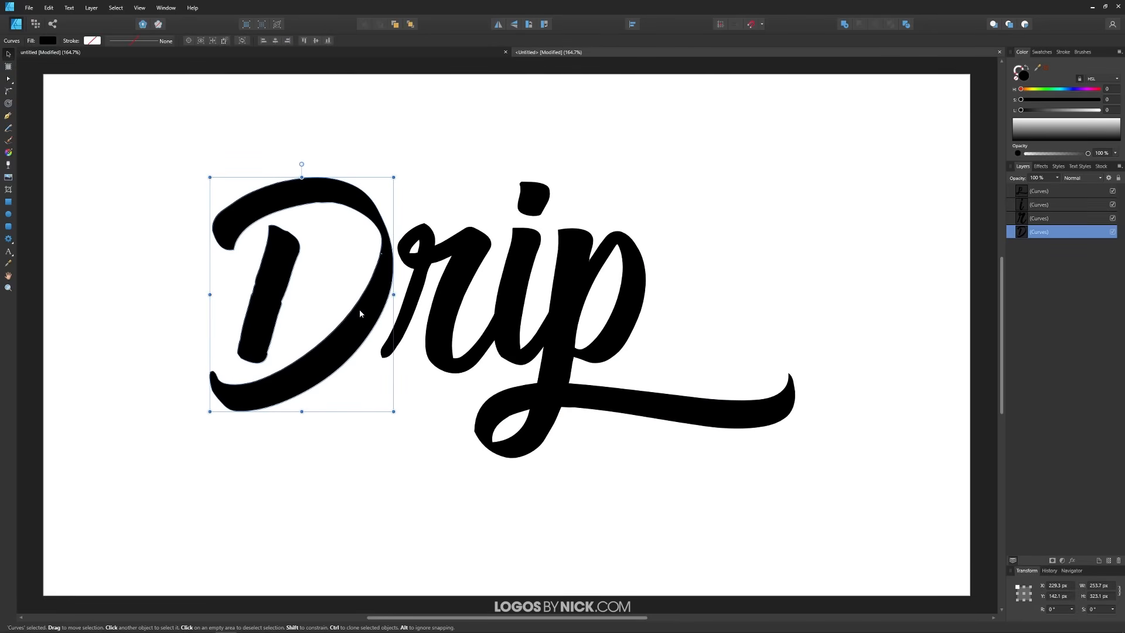
click(8, 79)
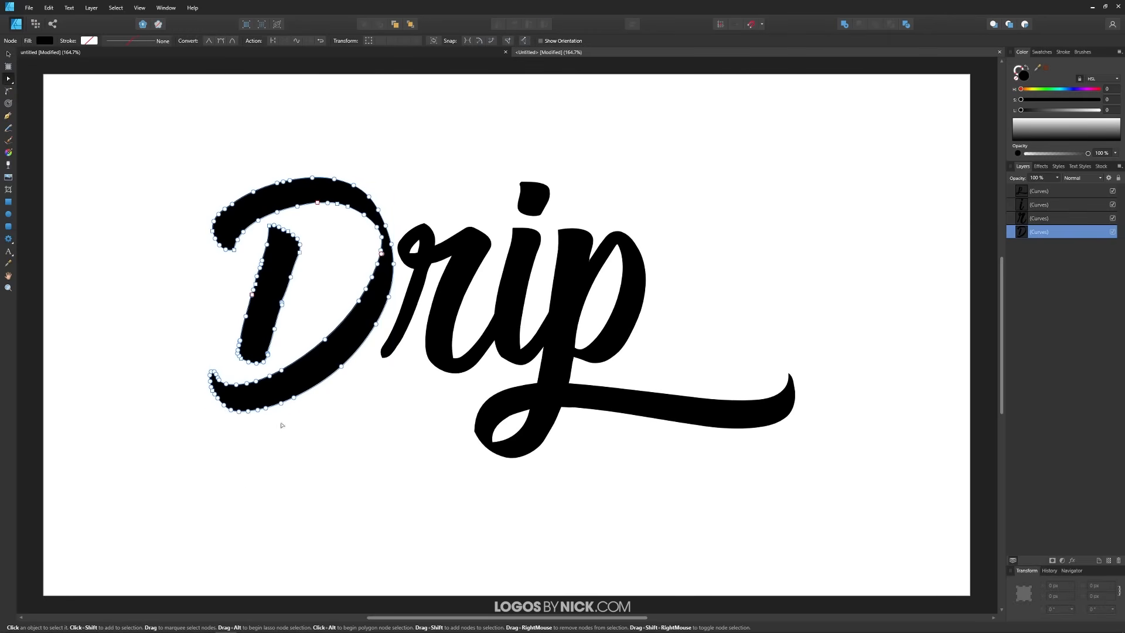
scroll(196, 434, up, 5)
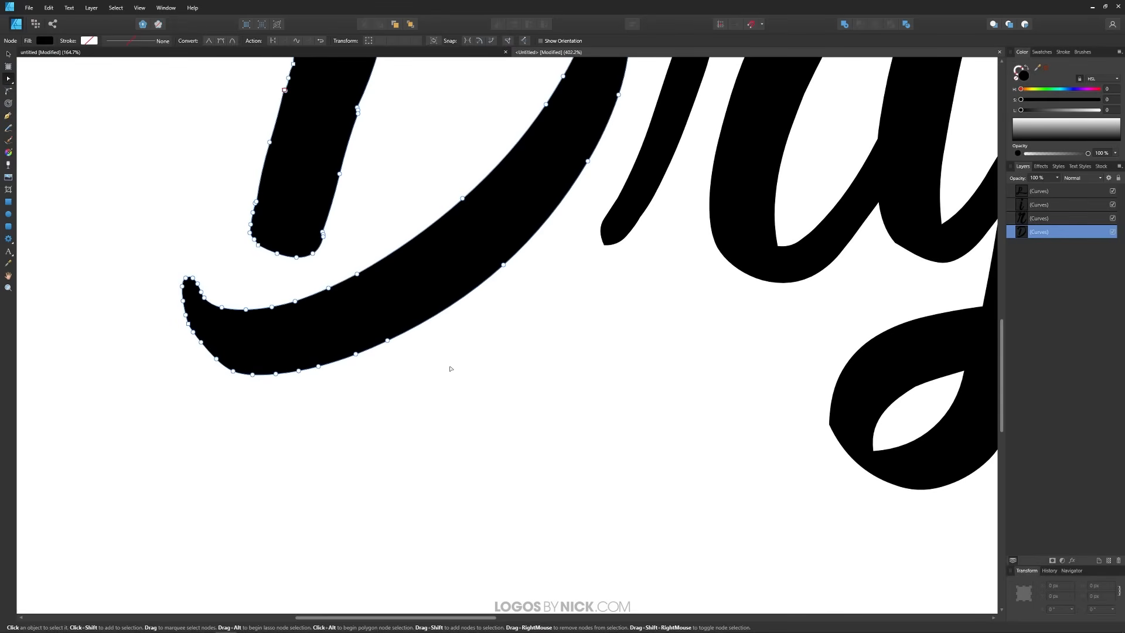
scroll(451, 369, down, 4)
scroll(608, 432, up, 4)
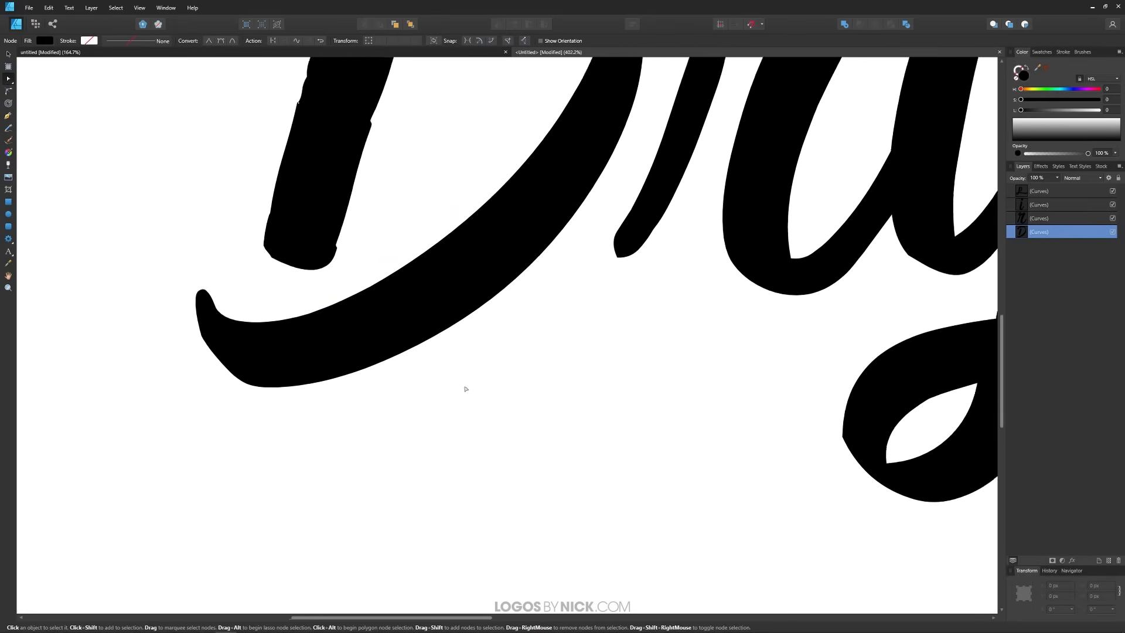
scroll(463, 382, down, 2)
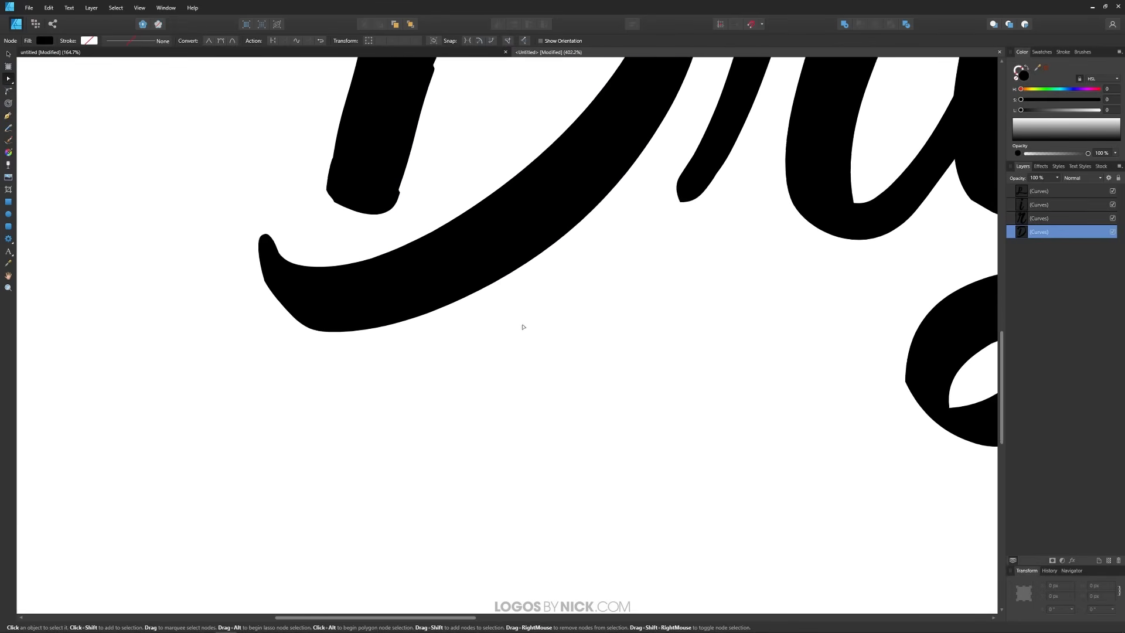
click(432, 323)
drag(431, 324, 435, 492)
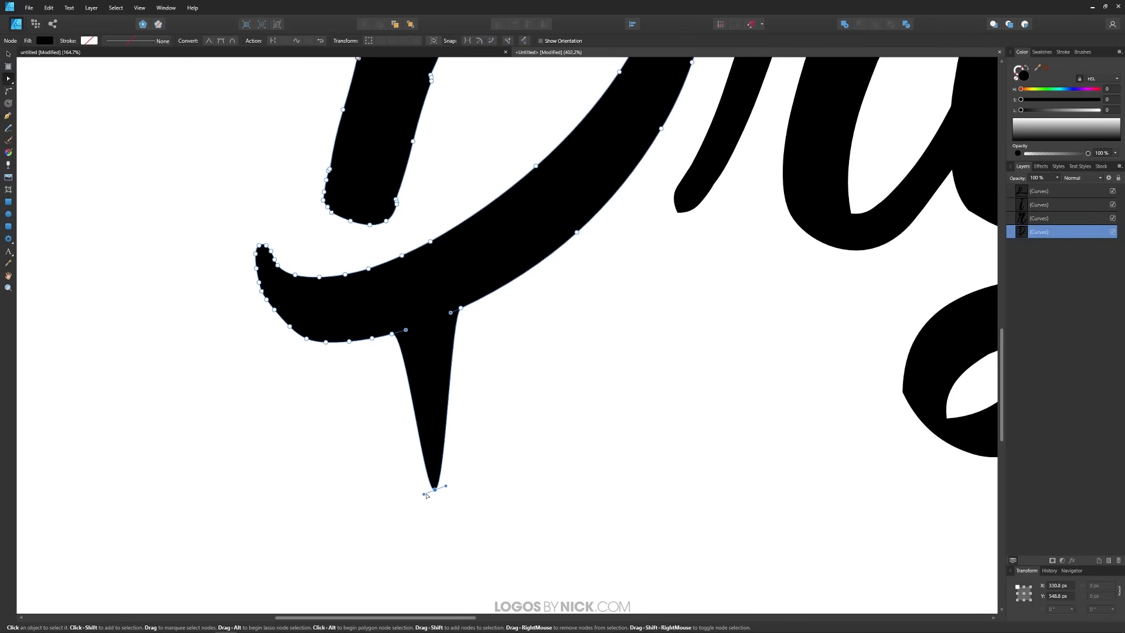
Adjust the curve handles of the D's drip to give it a rounded tip, a narrow neck and smooth joins to the stroke.
drag(423, 494, 463, 490)
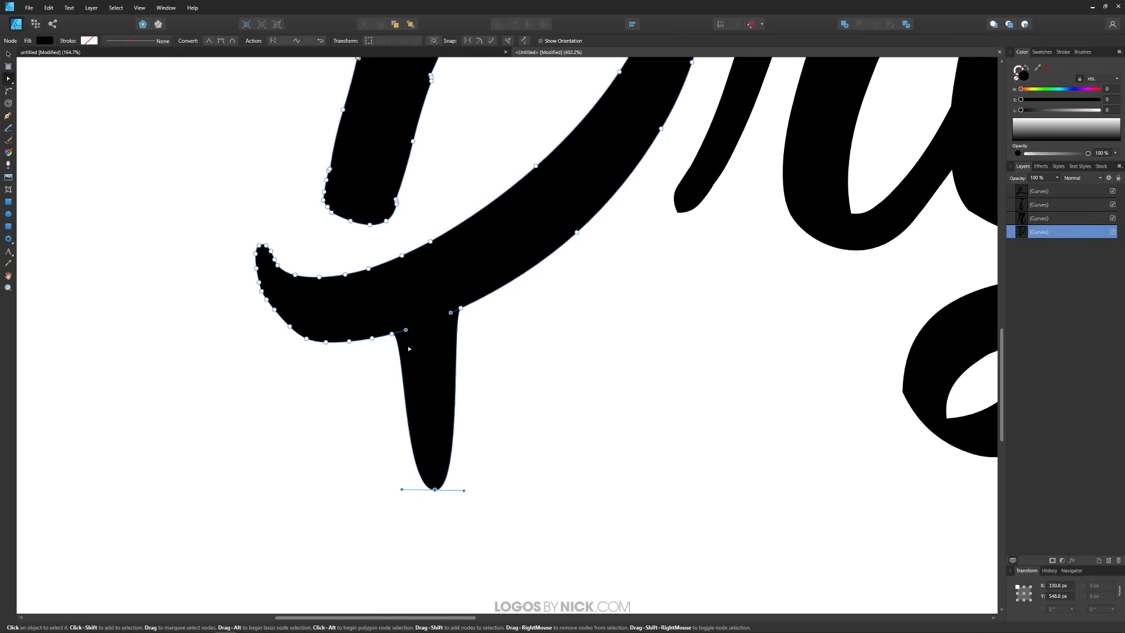
mouse_move(409, 331)
mouse_down()
mouse_move(458, 308)
mouse_move(412, 336)
mouse_up()
drag(428, 495, 381, 493)
drag(460, 495, 473, 493)
drag(381, 495, 379, 494)
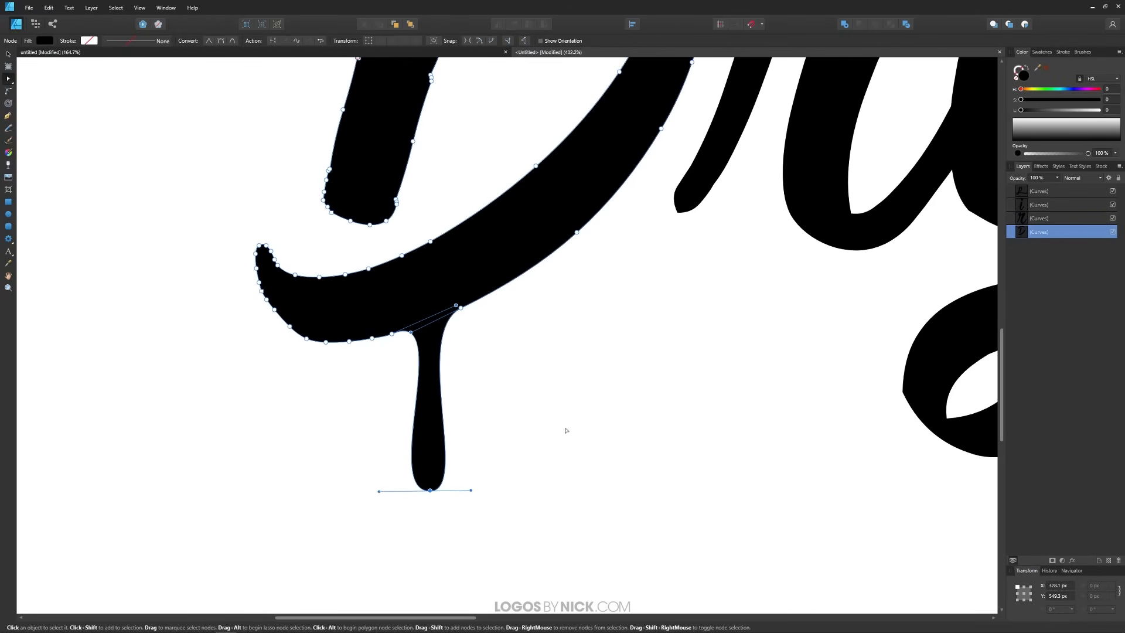
scroll(521, 461, down, 8)
drag(615, 466, 503, 440)
scroll(431, 494, down, 1)
click(9, 54)
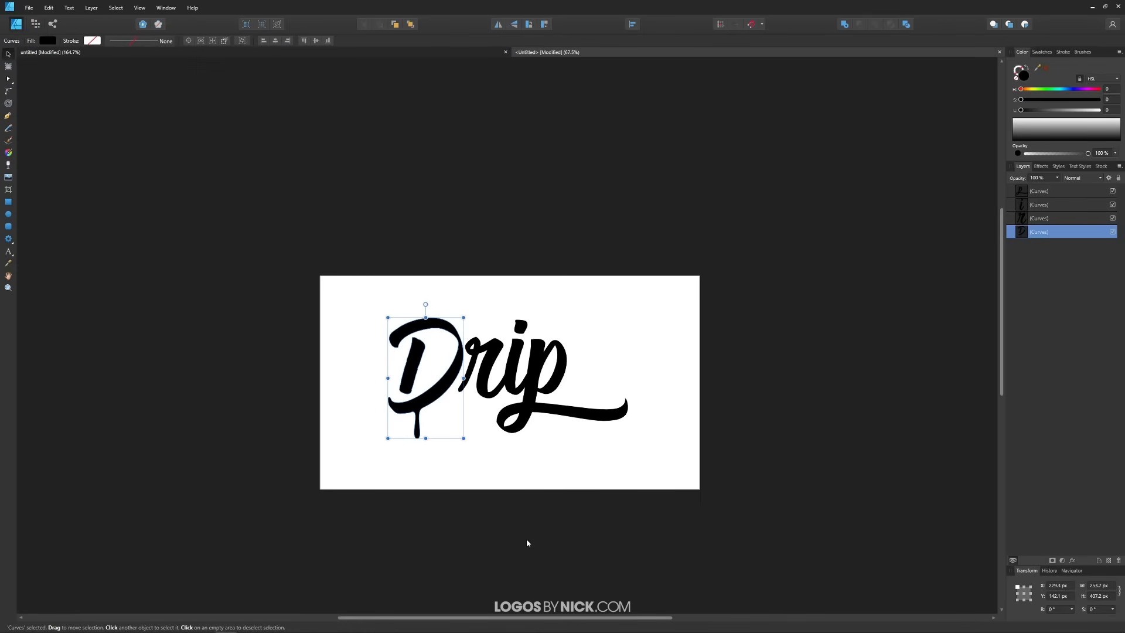
click(483, 550)
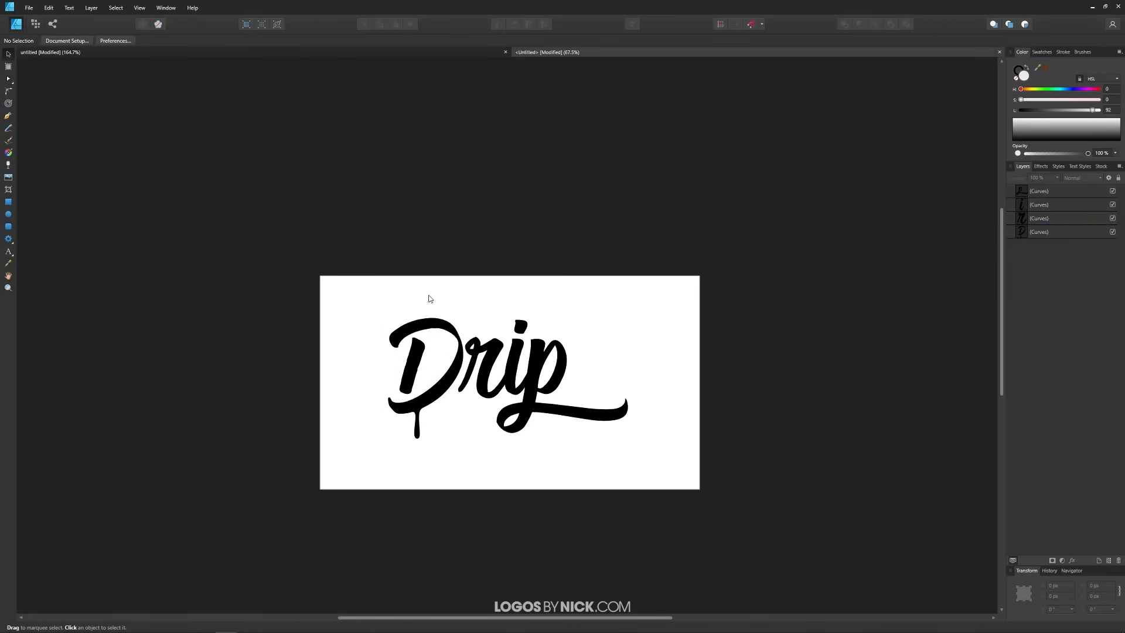
Add a node on the D's lower edge just right of the long drip and pull it down to form a bulge.
scroll(415, 432, up, 7)
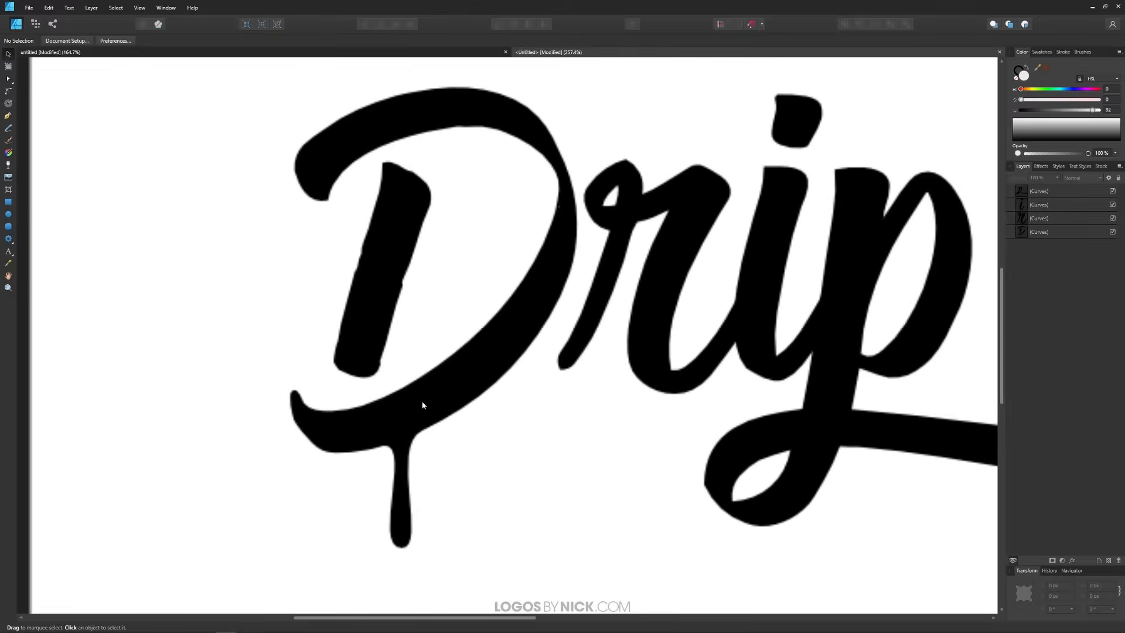
click(8, 79)
click(506, 285)
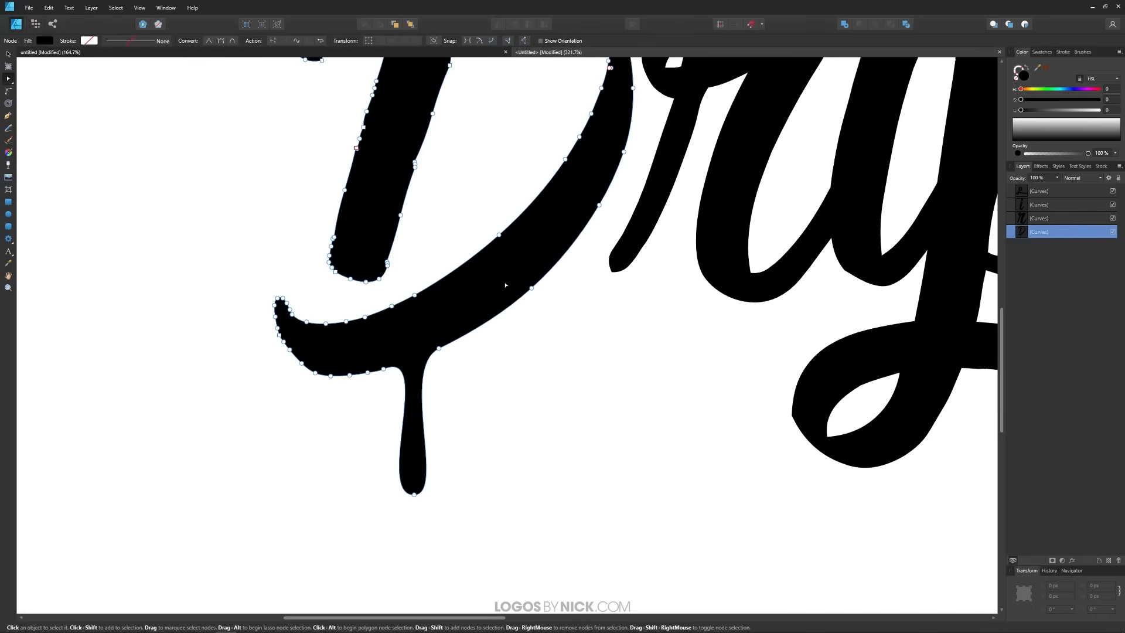
click(485, 324)
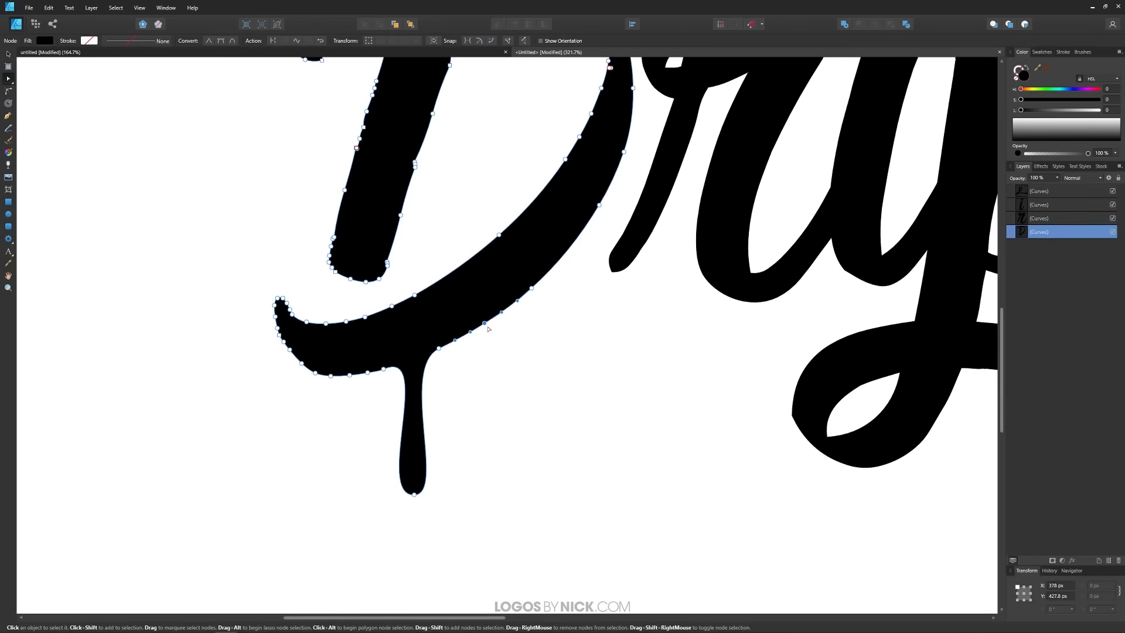
drag(484, 324, 479, 355)
Adjust the curve handles around the D's new lower bulge so it flows smoothly into the stroke and the neighbouring drip.
scroll(489, 351, up, 2)
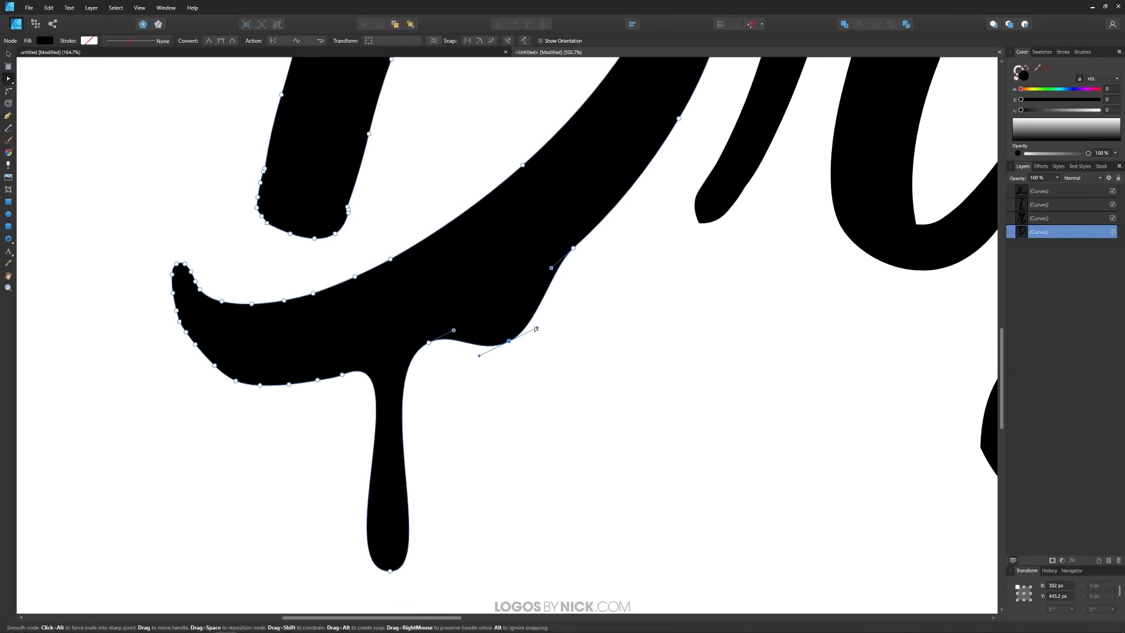
drag(552, 267, 529, 290)
drag(454, 330, 464, 326)
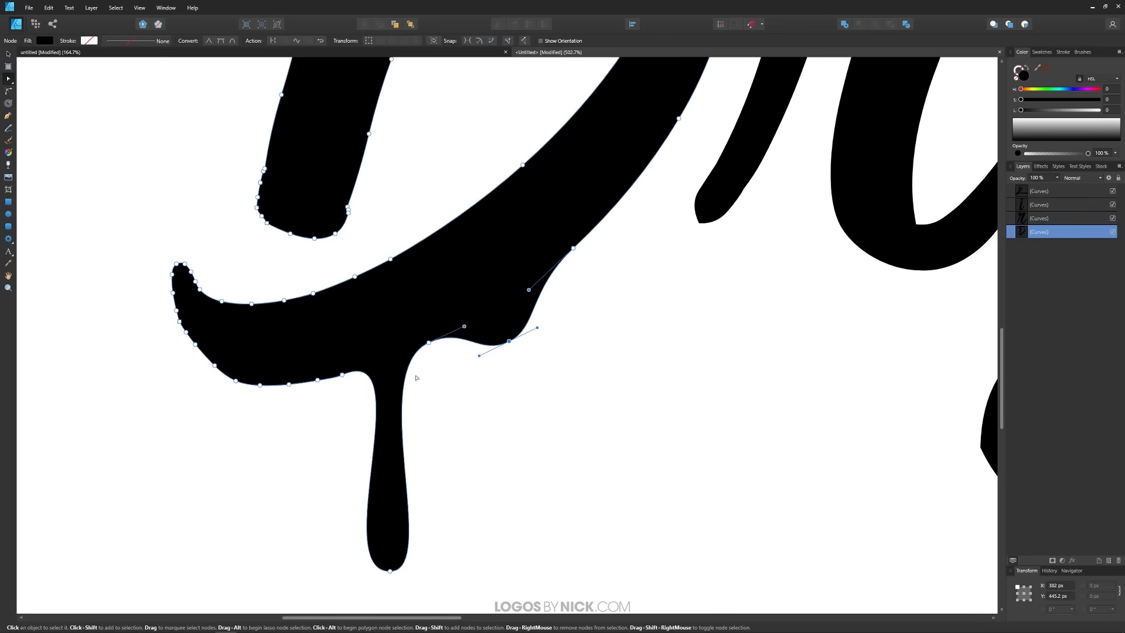
drag(540, 332, 539, 332)
scroll(538, 332, down, 8)
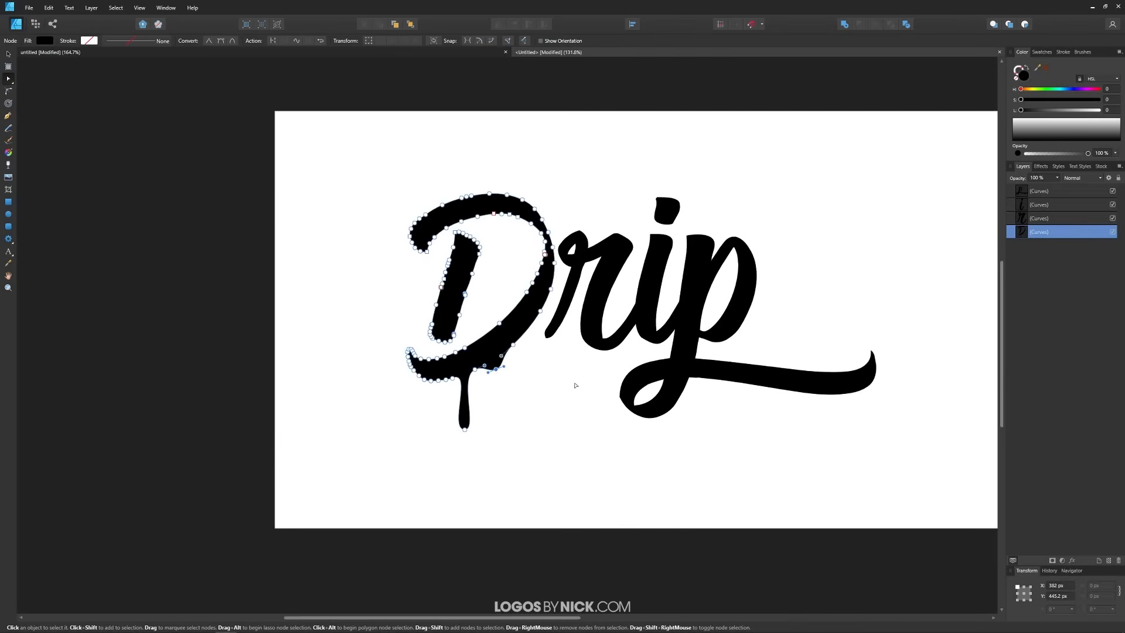
Pull a node on the inner edge of the D's top stroke down and shape it into a drip with a narrow neck and rounded tip.
scroll(449, 491, up, 8)
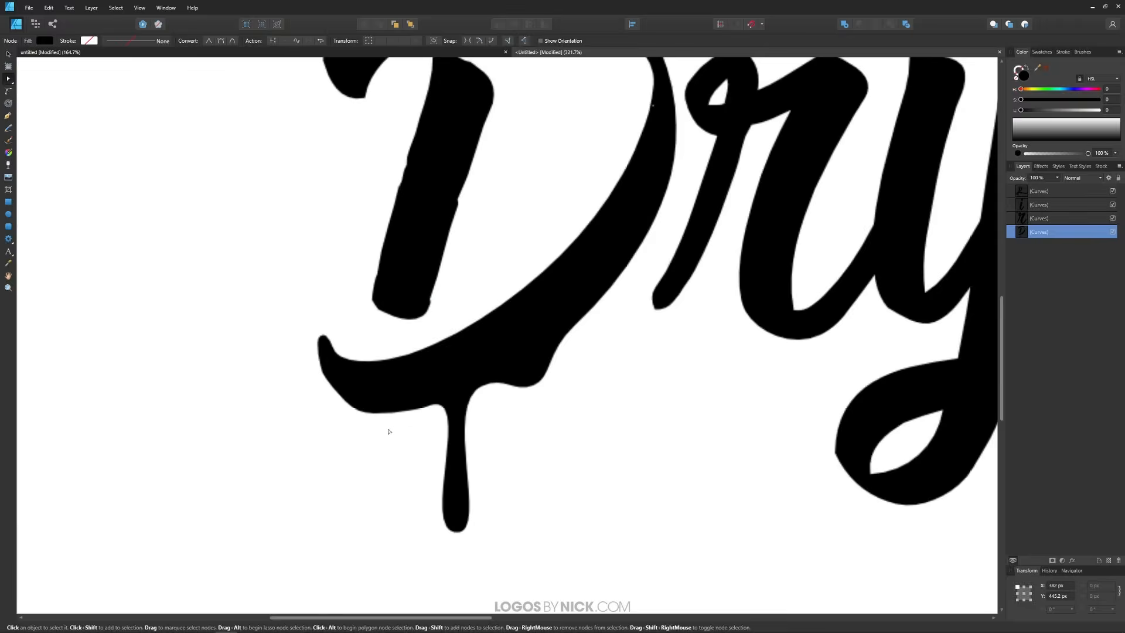
scroll(522, 364, down, 3)
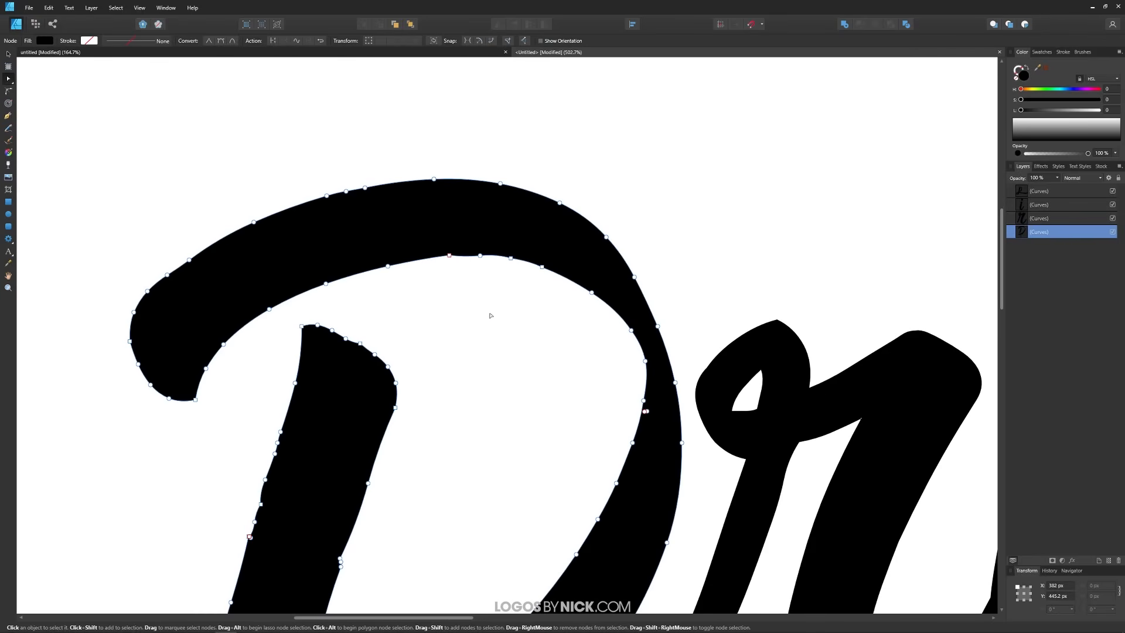
drag(465, 217, 487, 323)
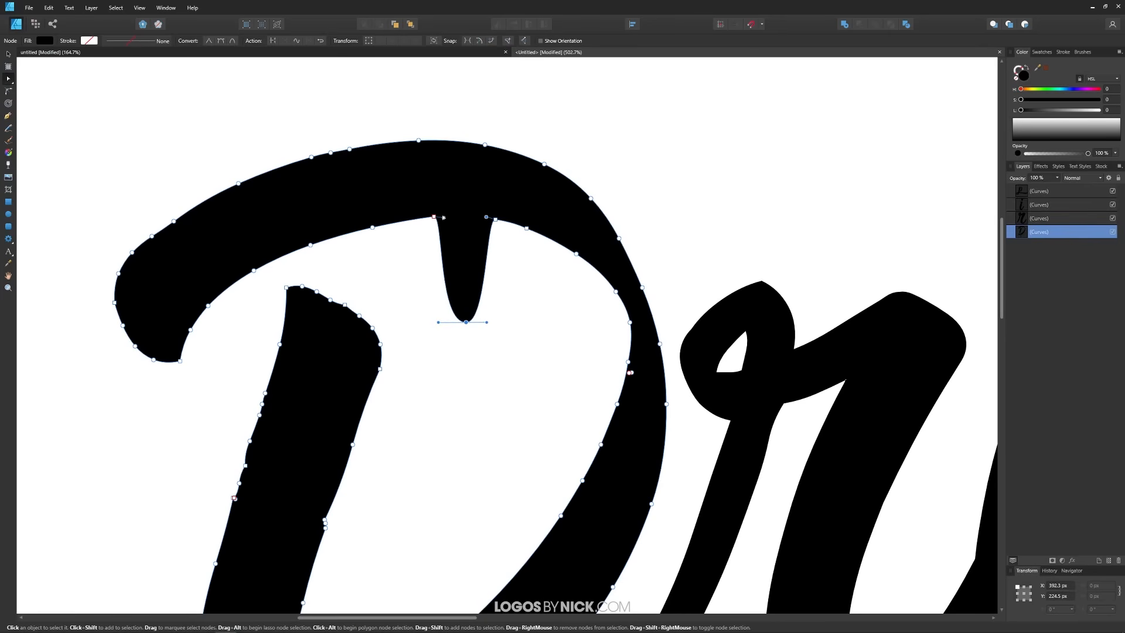
mouse_move(444, 218)
mouse_down()
mouse_move(485, 215)
mouse_move(445, 213)
mouse_up()
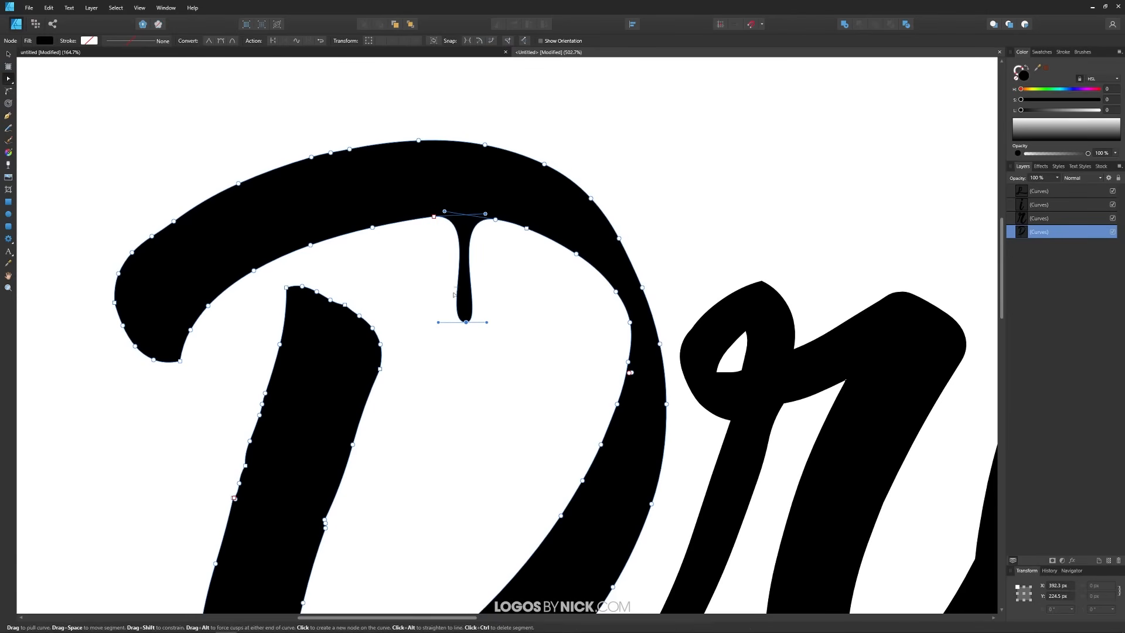
drag(439, 322, 502, 321)
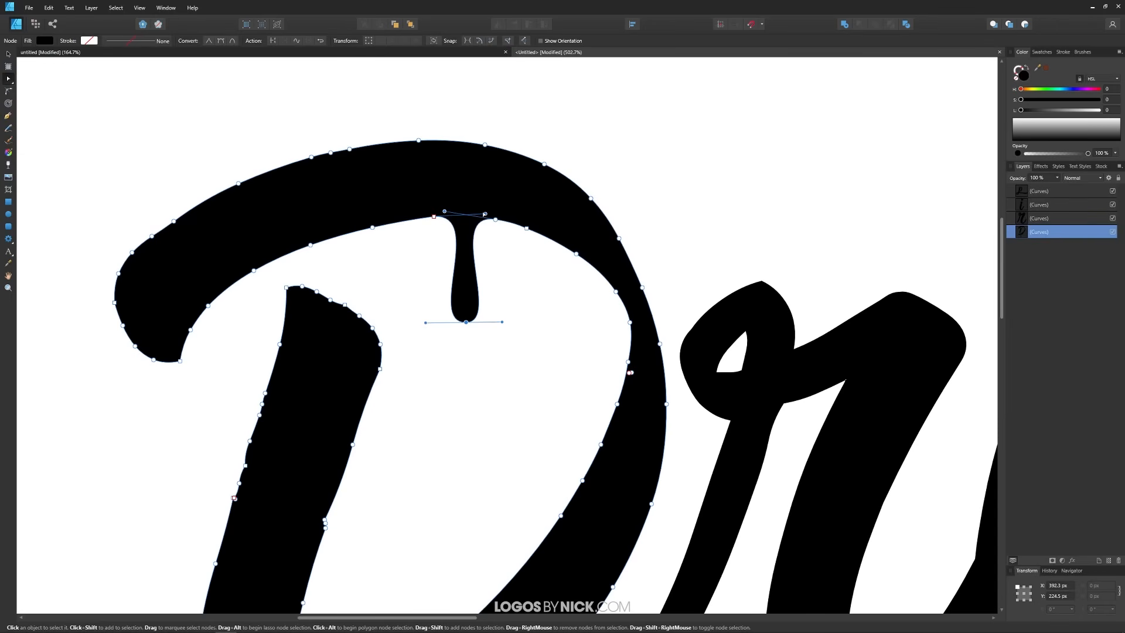
drag(485, 214, 498, 214)
drag(444, 211, 439, 210)
scroll(495, 262, down, 3)
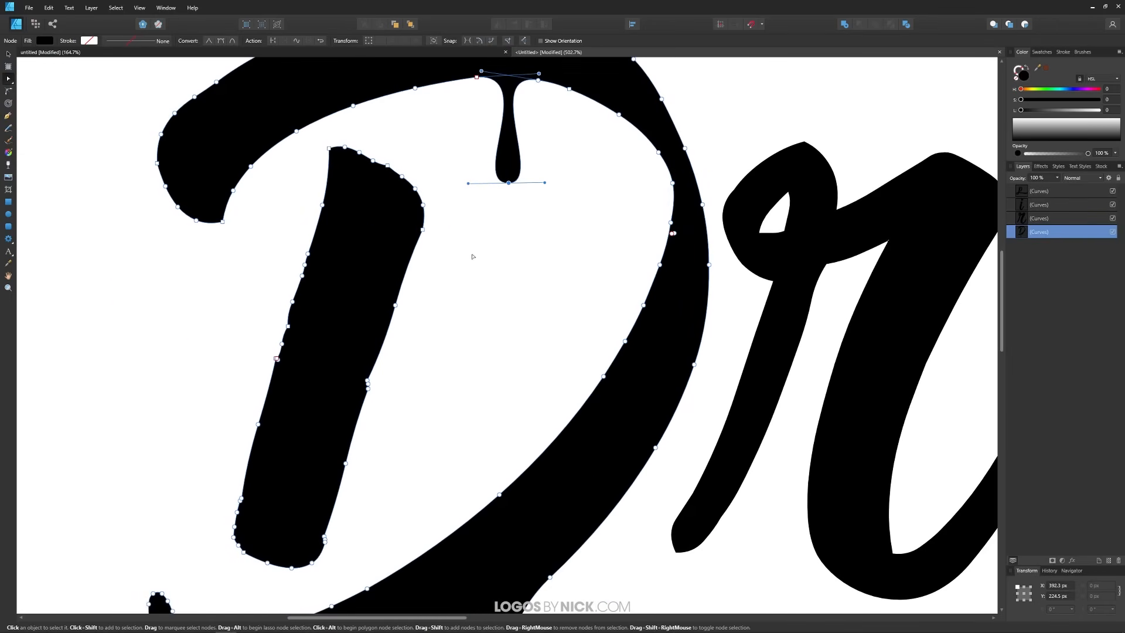
Pull the node left of the D's inner drip down slightly and adjust its neighbouring handle to form a small smooth bulge.
scroll(439, 275, up, 3)
drag(379, 274, 349, 284)
drag(420, 265, 413, 263)
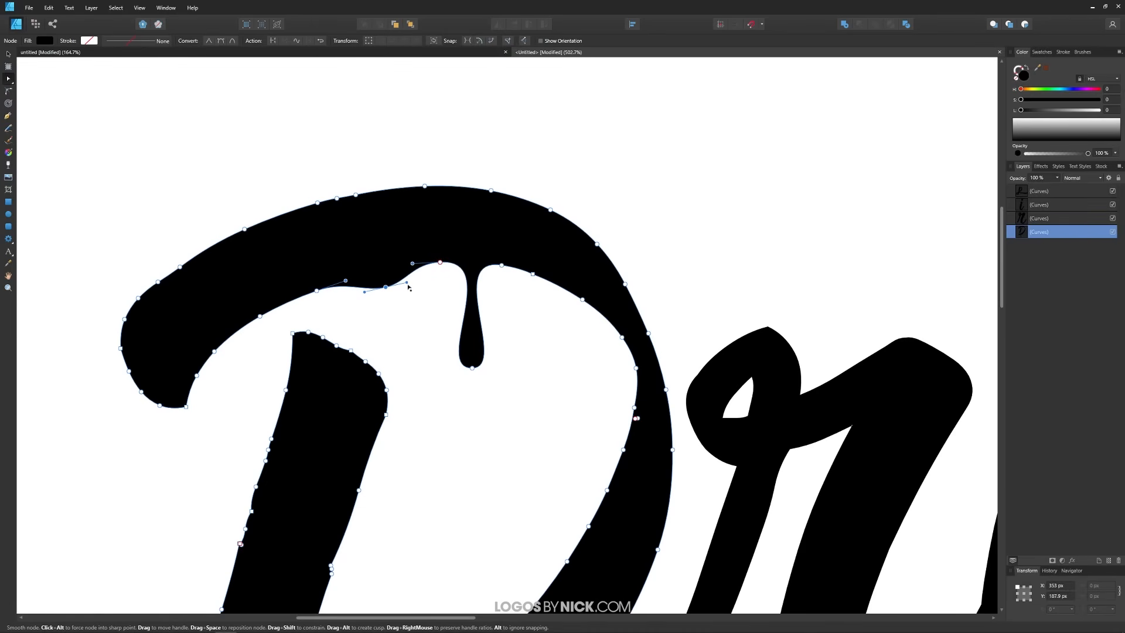
Pull a node at the left end of the D's top stroke down and shape its handles into a long, narrow-necked drip with a rounded tip.
scroll(416, 252, down, 5)
scroll(422, 222, left, 5)
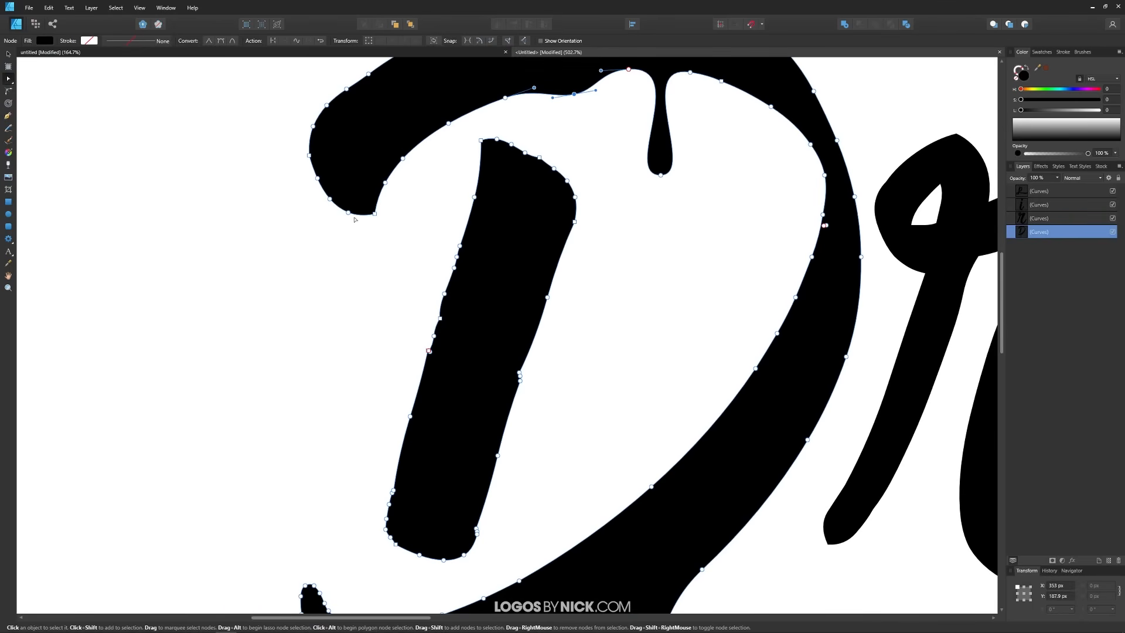
drag(349, 213, 324, 337)
mouse_move(335, 204)
mouse_down()
mouse_move(363, 218)
mouse_move(331, 224)
mouse_up()
drag(324, 336, 387, 332)
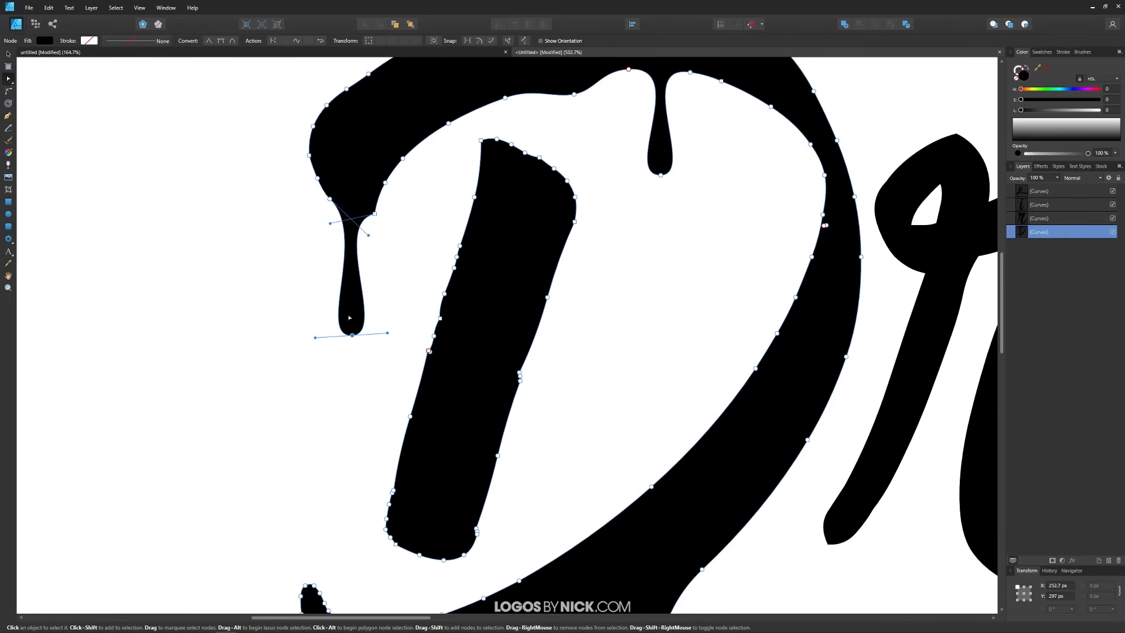
Move the node above the D's left-end drip down and outward and smooth its handles to form a small rounded bulge.
scroll(297, 135, up, 4)
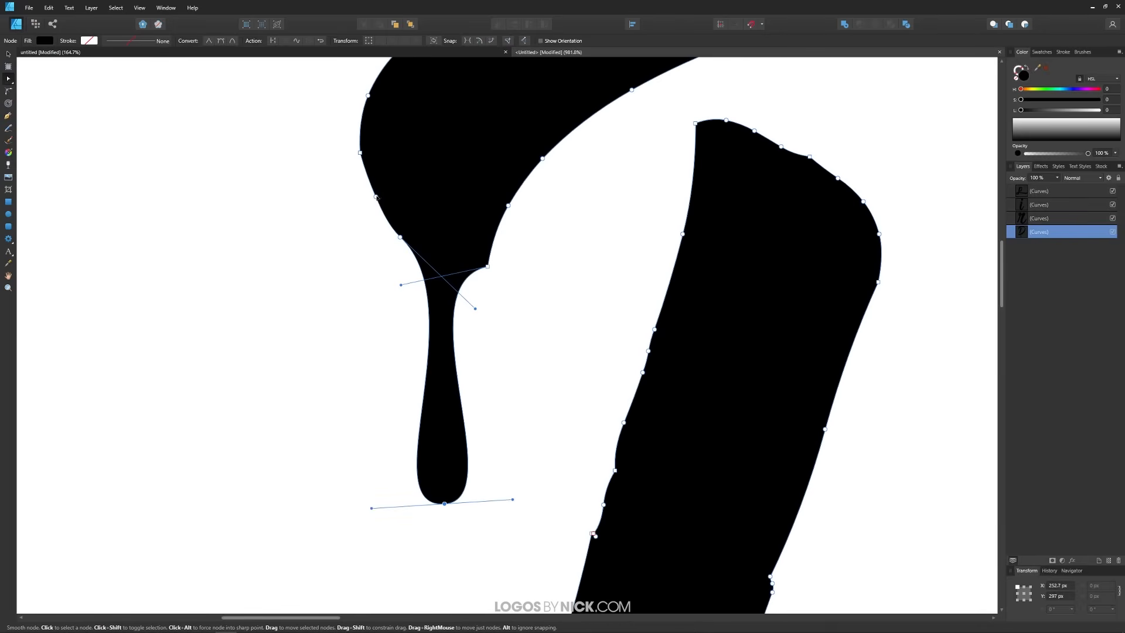
drag(375, 199, 364, 216)
drag(364, 167, 362, 175)
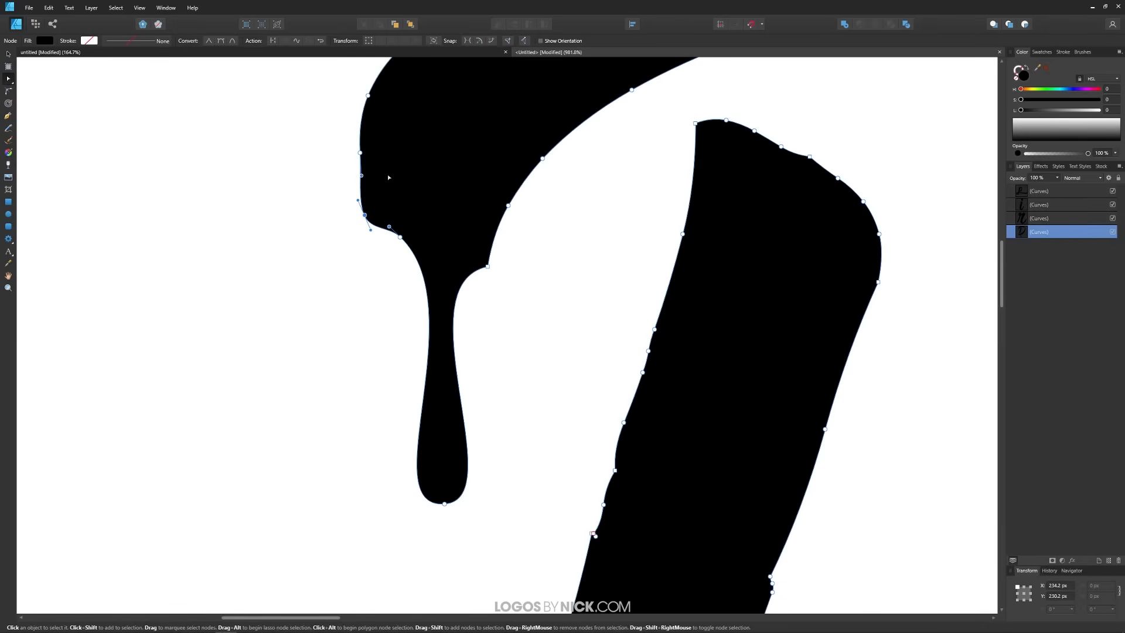
scroll(391, 170, up, 3)
drag(351, 294, 356, 290)
Deselect the D and compare its drips with the finished red "Drip" design in the other document, returning to the working document.
scroll(343, 295, down, 10)
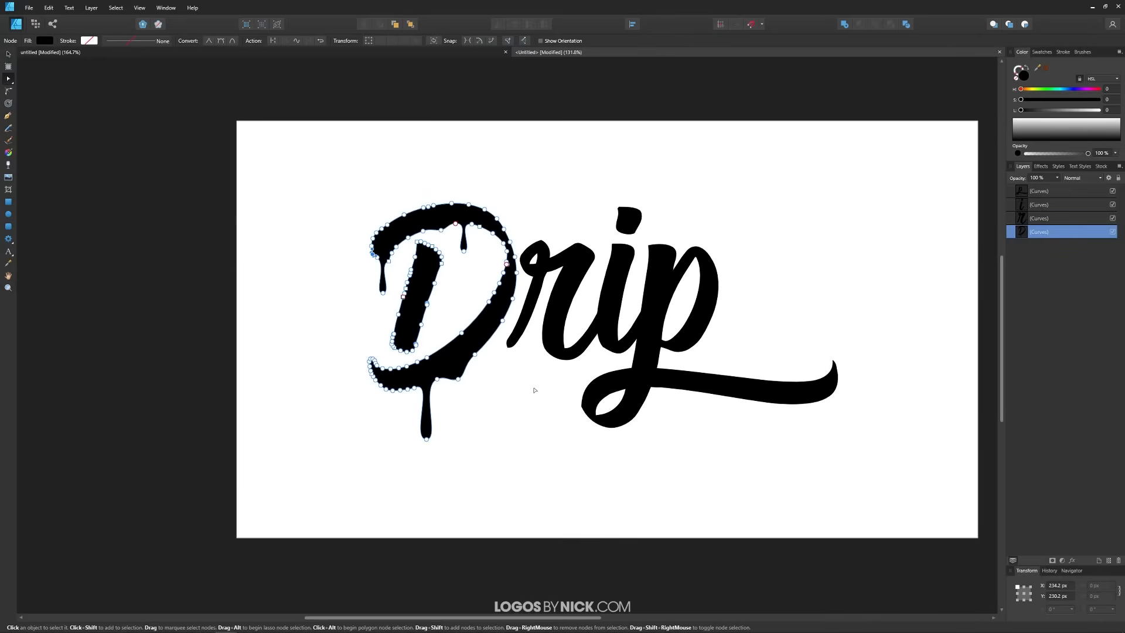
drag(535, 390, 482, 397)
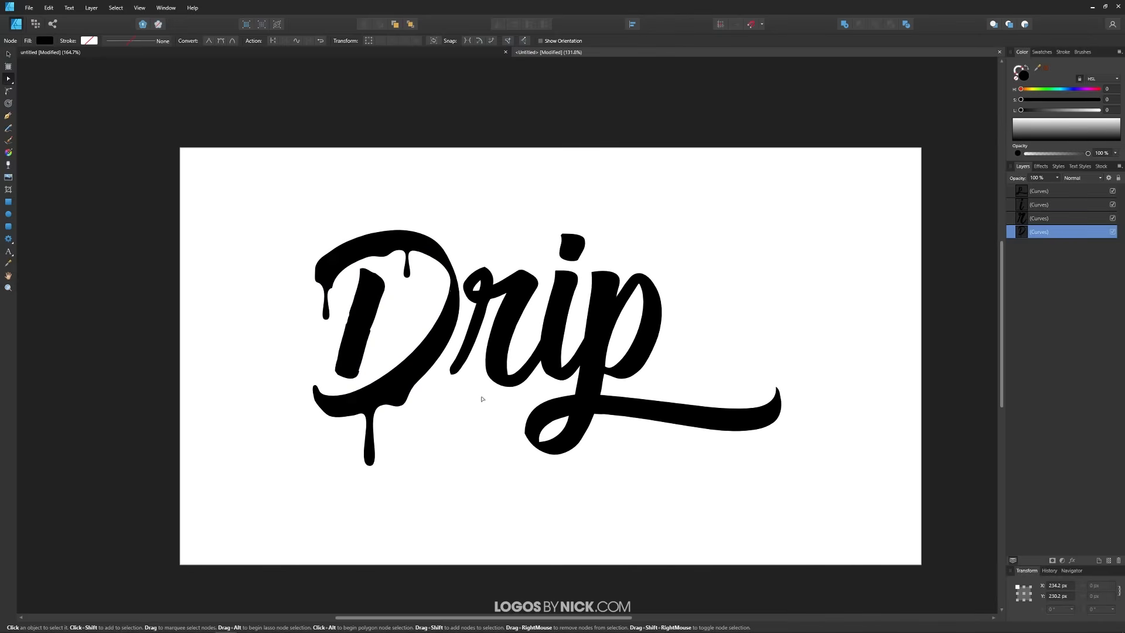
click(9, 55)
click(222, 216)
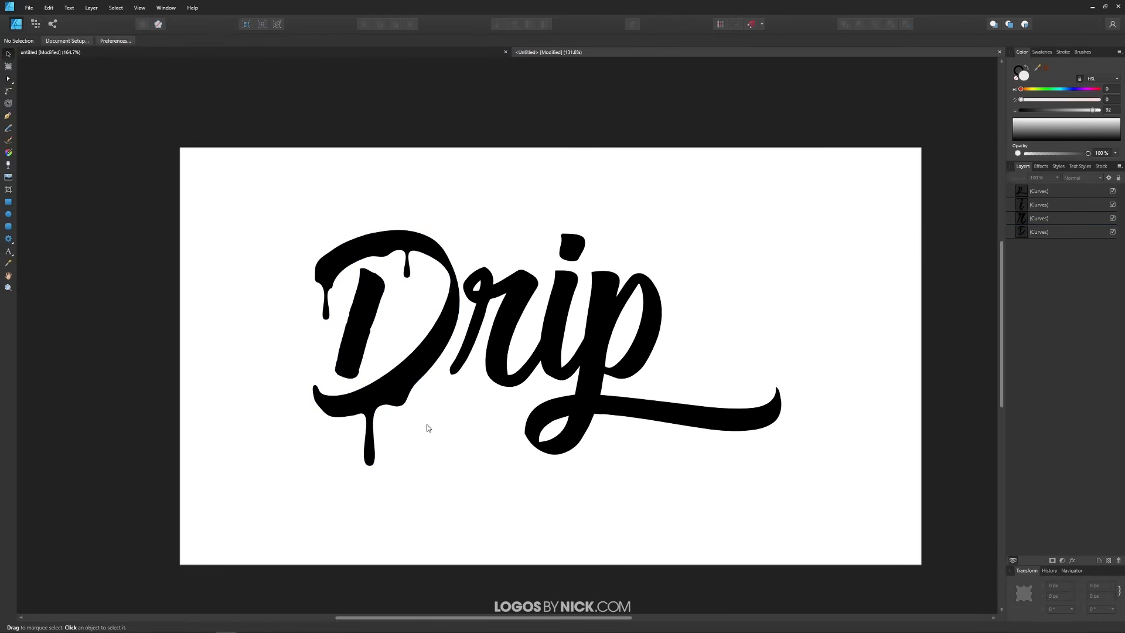
click(369, 52)
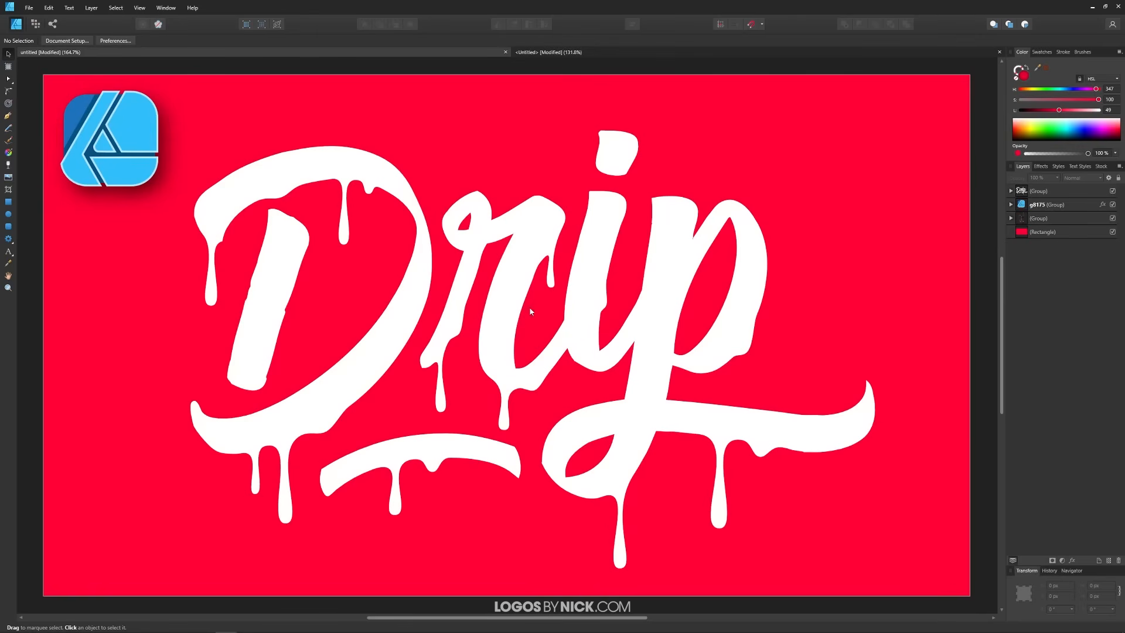
click(583, 53)
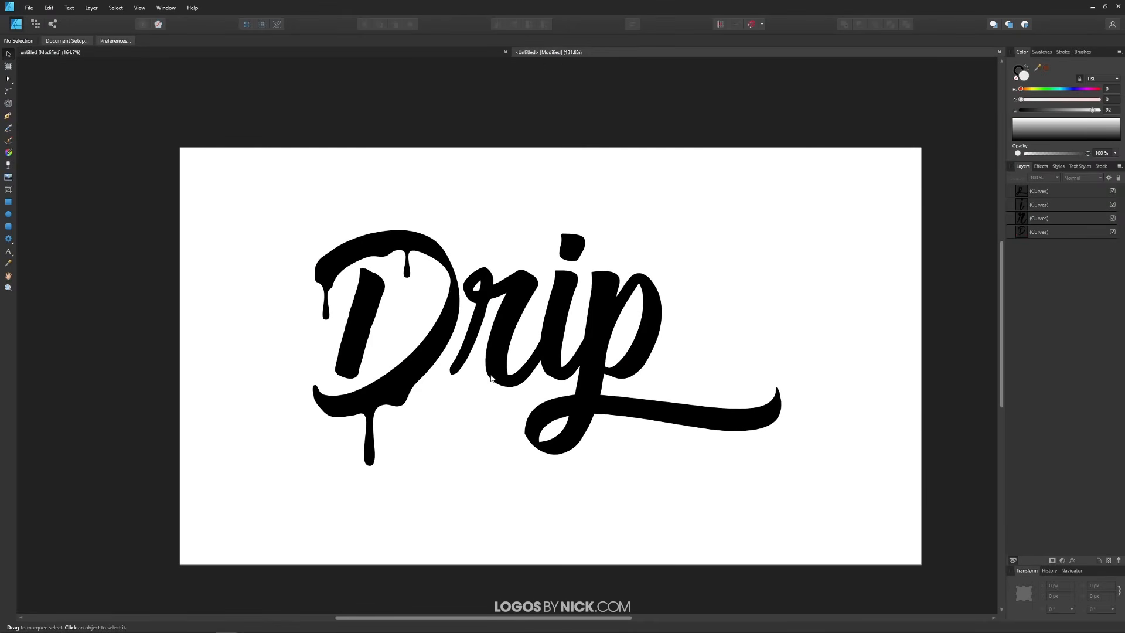
Select the letter r, add a node at the base of its bottom curve and pull it straight down into a pointed drip.
click(506, 385)
scroll(518, 389, up, 5)
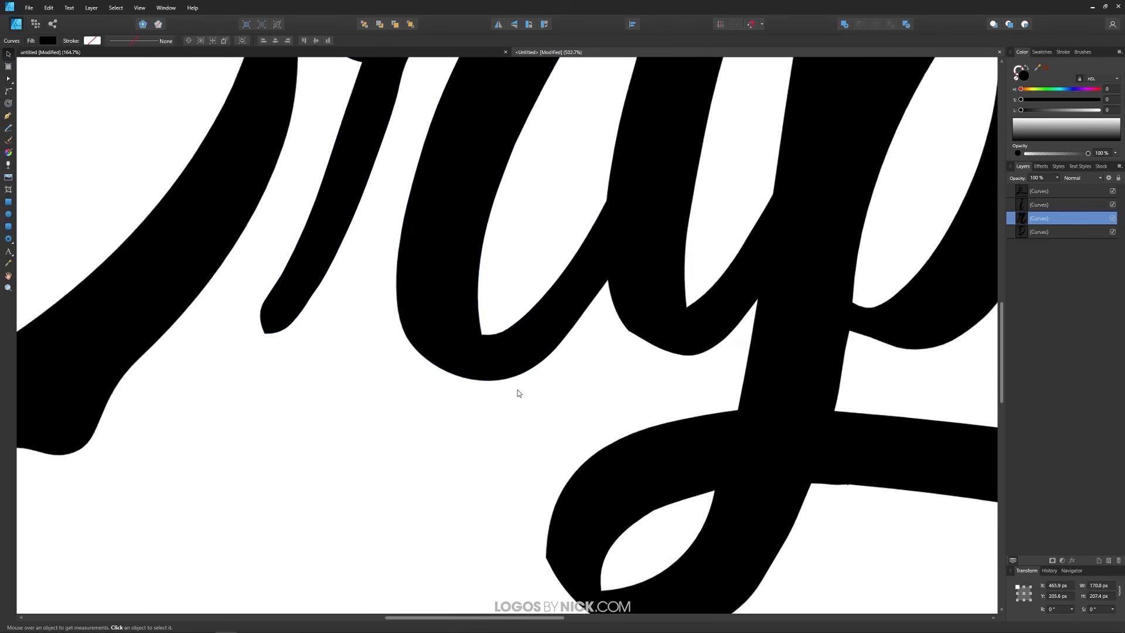
click(8, 79)
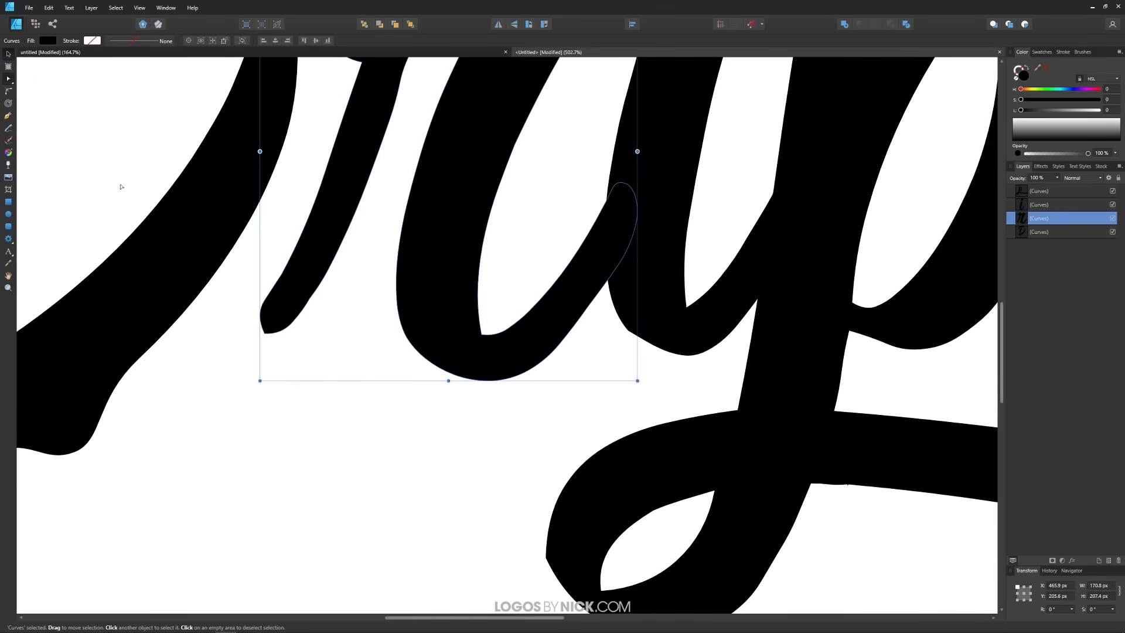
scroll(504, 380, up, 2)
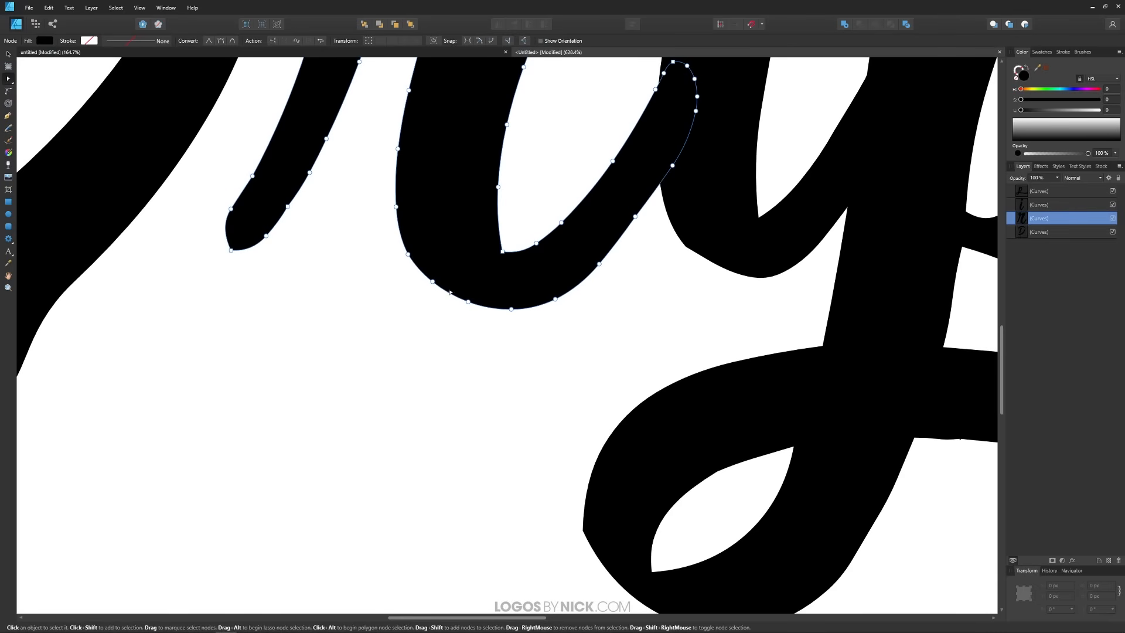
scroll(492, 307, down, 1)
click(521, 283)
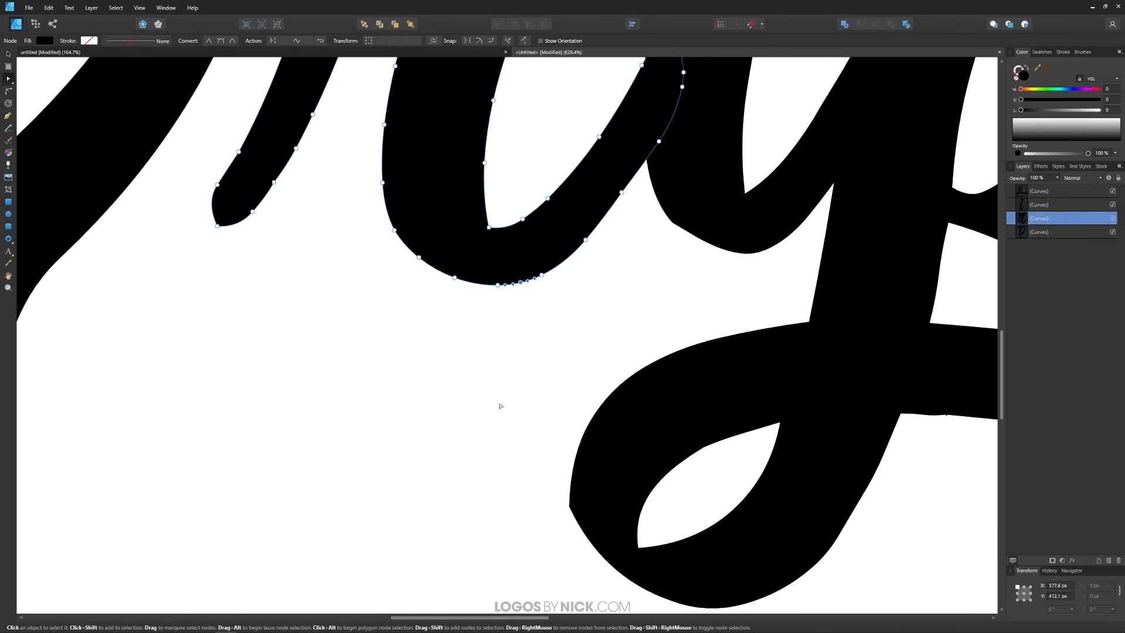
drag(520, 284, 520, 377)
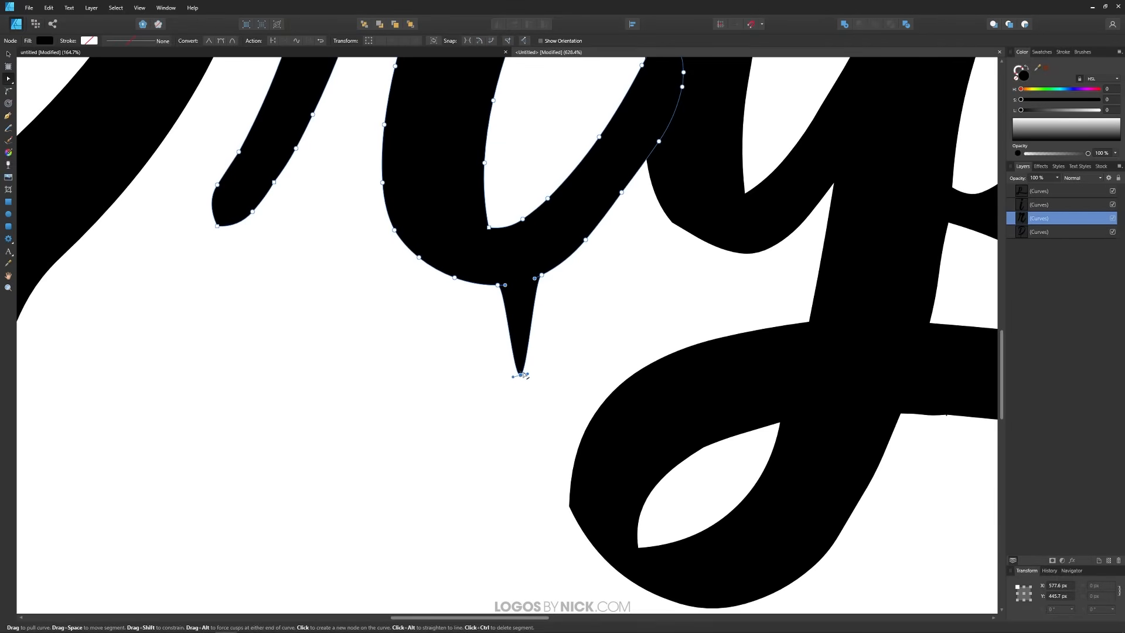
Smooth the r's drip tip, widen its handles, narrow the neck where it joins the curve, and lengthen the drip slightly.
click(222, 42)
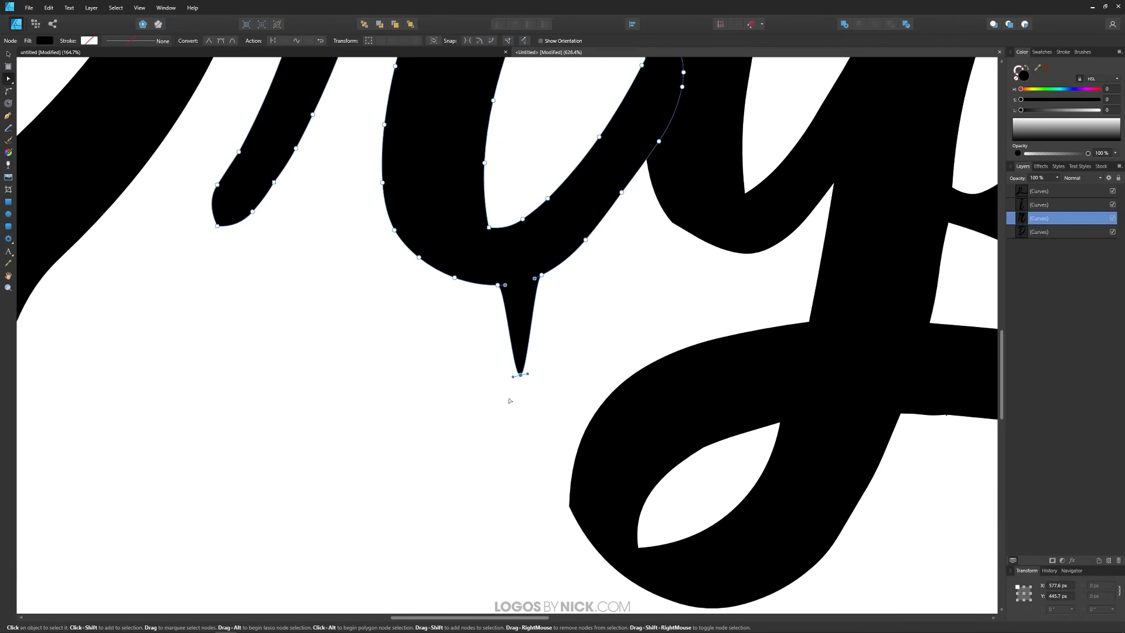
drag(514, 376, 491, 380)
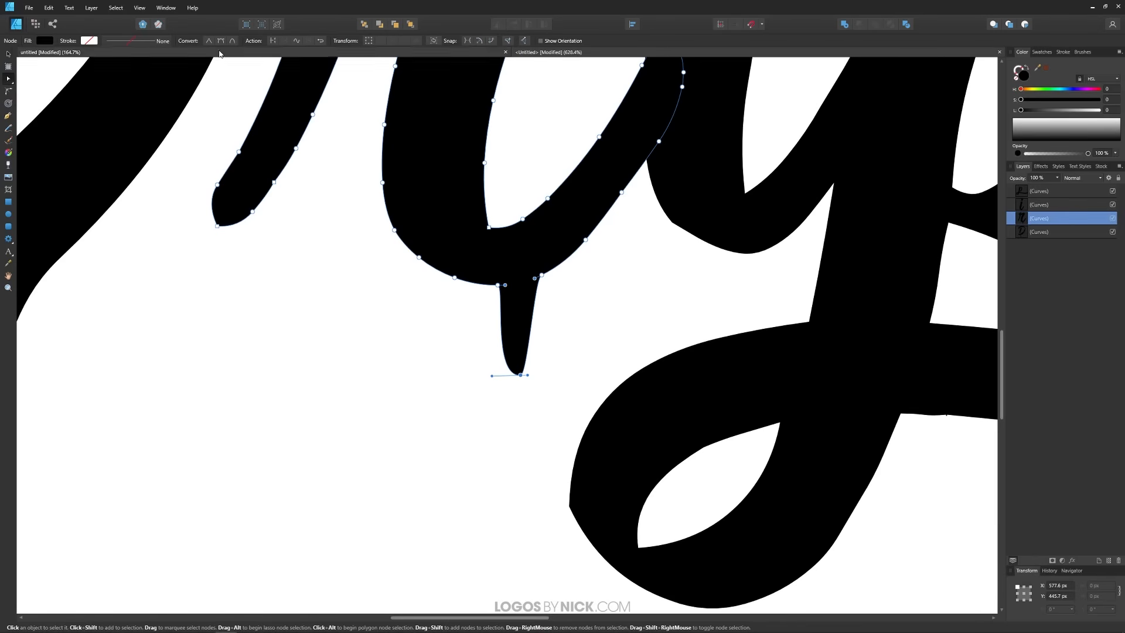
drag(527, 375, 546, 374)
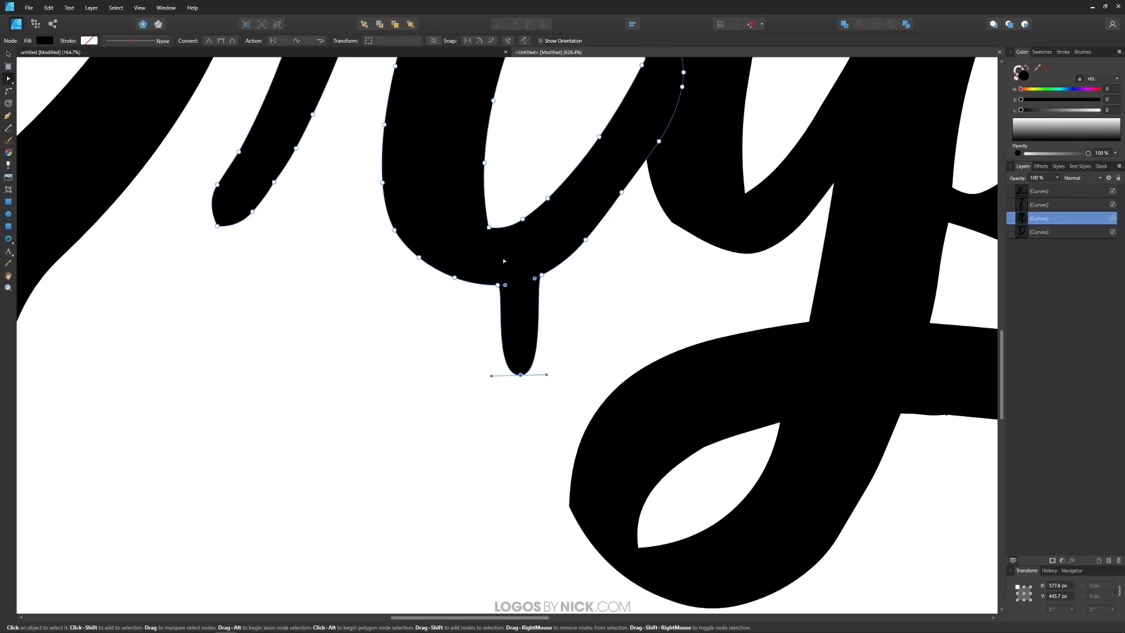
mouse_move(505, 284)
mouse_down()
mouse_move(534, 285)
mouse_move(493, 287)
mouse_up()
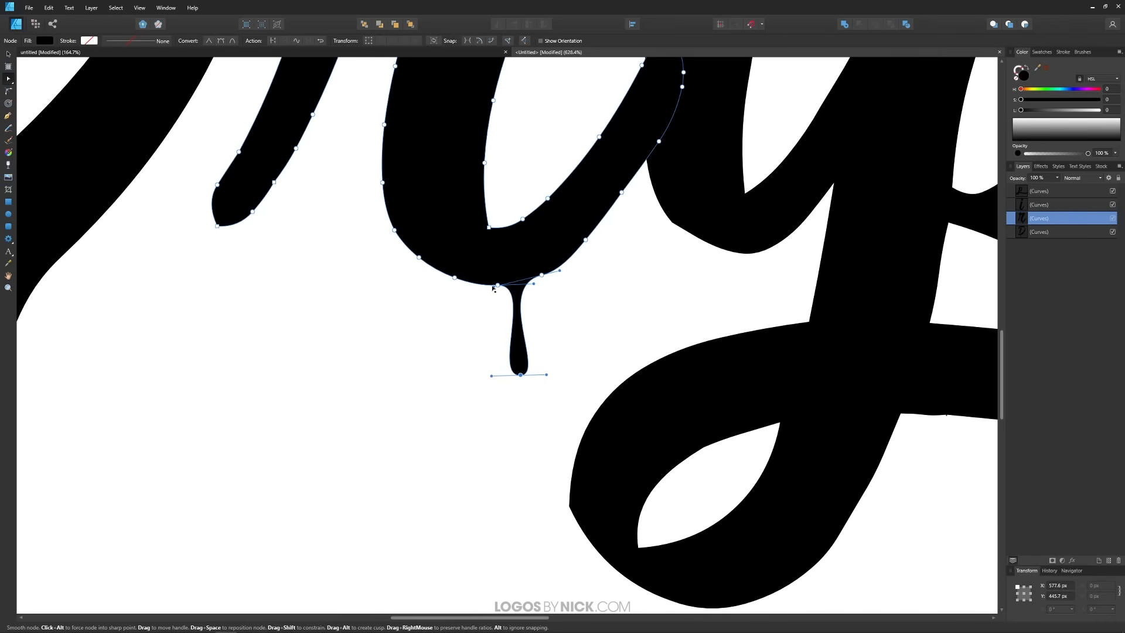
drag(520, 375, 544, 386)
scroll(521, 386, down, 2)
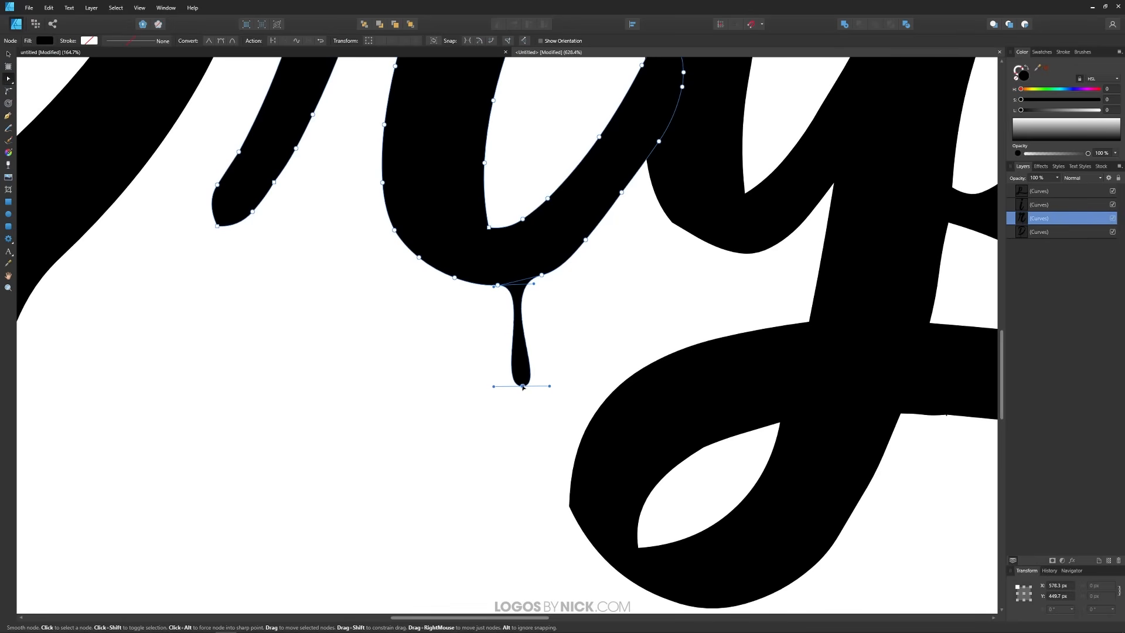
Deselect the r and check the whole word against the finished red design again, ending back in the working document.
scroll(527, 405, down, 3)
scroll(497, 425, down, 1)
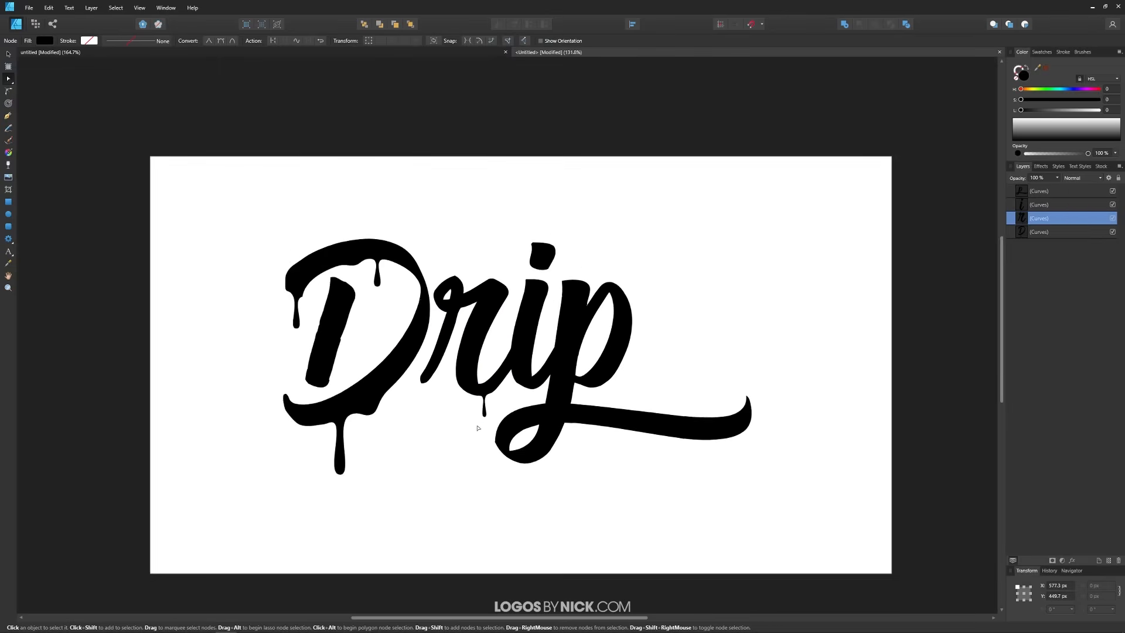
scroll(480, 436, up, 1)
key(v)
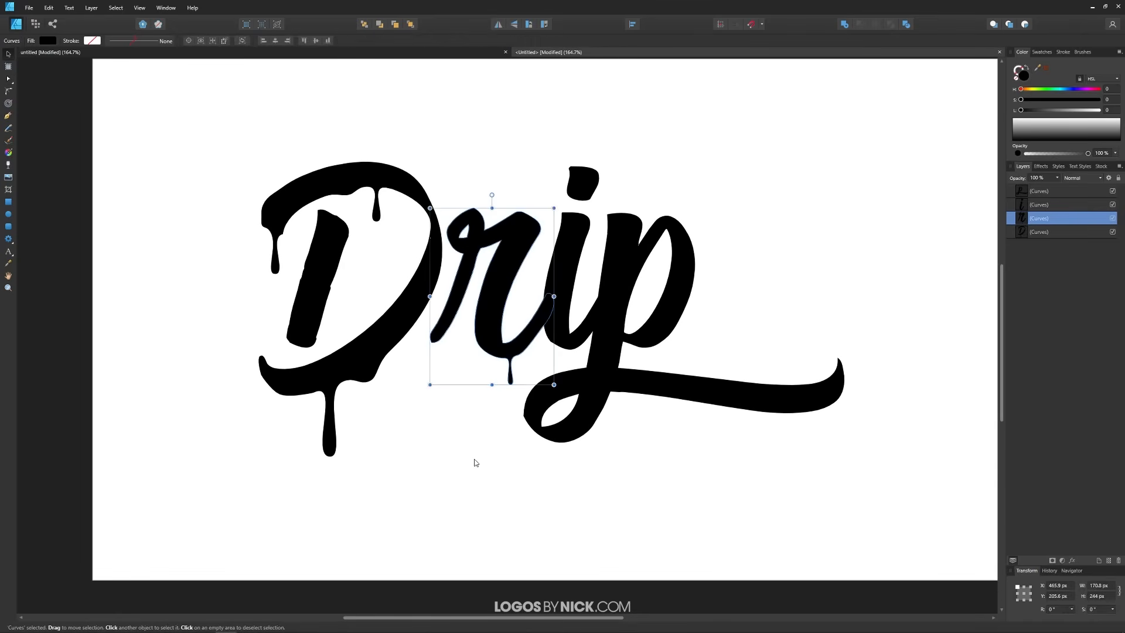
click(473, 459)
drag(489, 410, 483, 430)
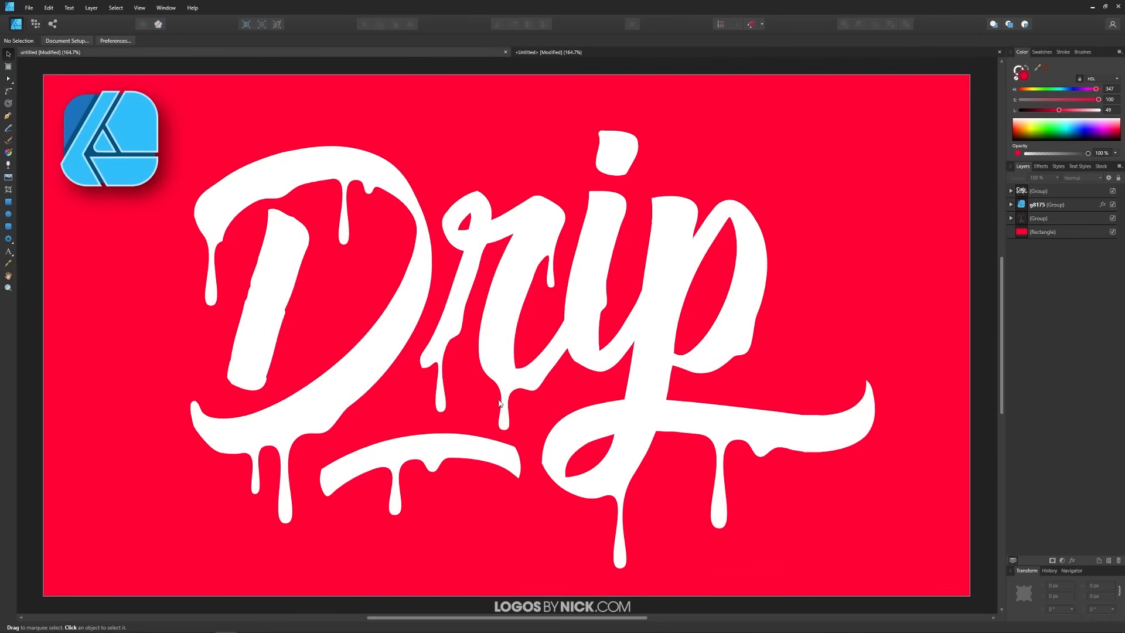
click(577, 53)
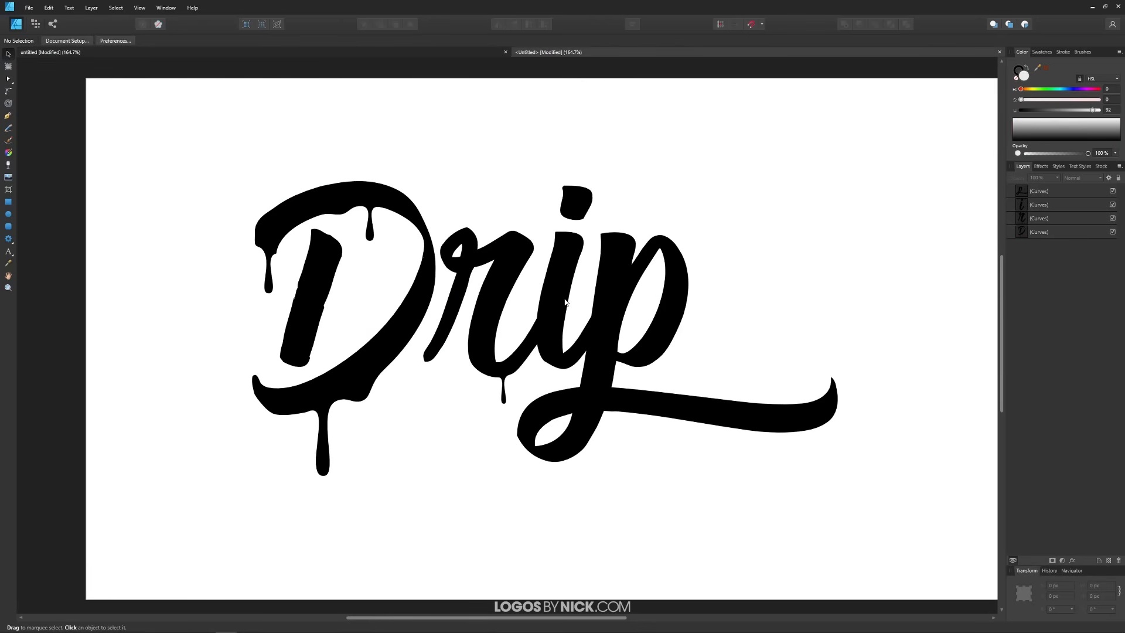